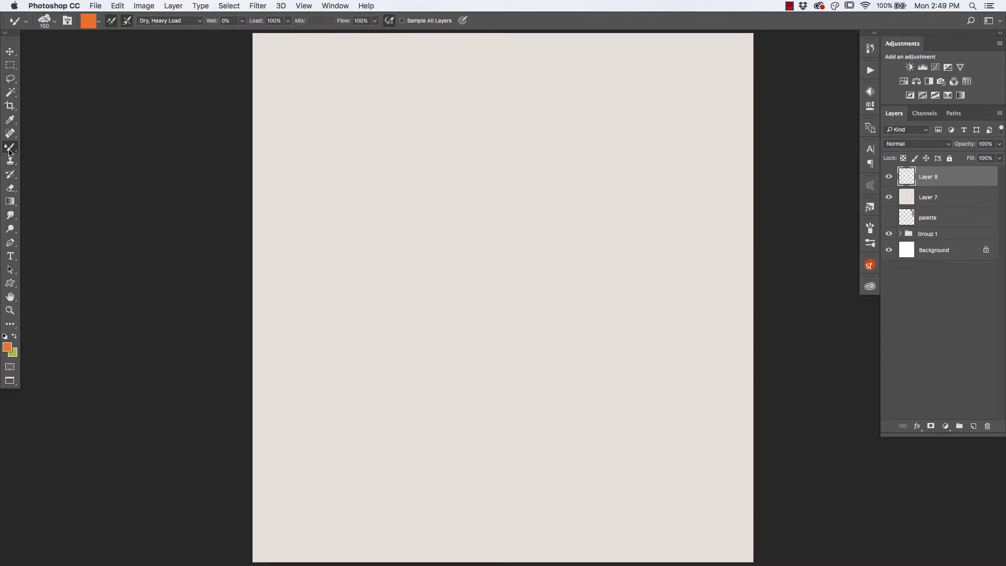
# - Choose the Mixer Brush tool with the MUNCH - Filbert Dry Mixer tool preset
pyautogui.click(11, 151)
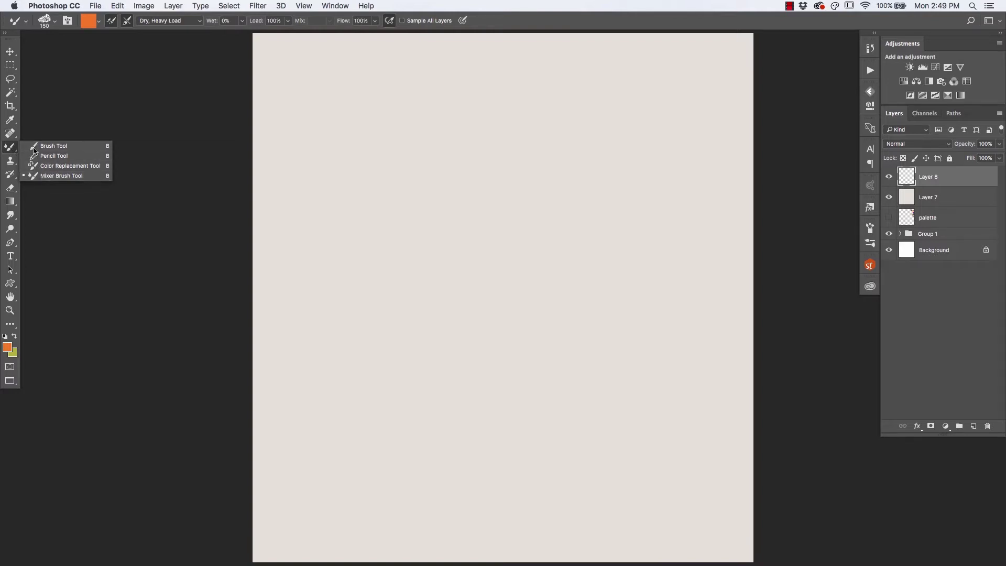
pyautogui.click(11, 150)
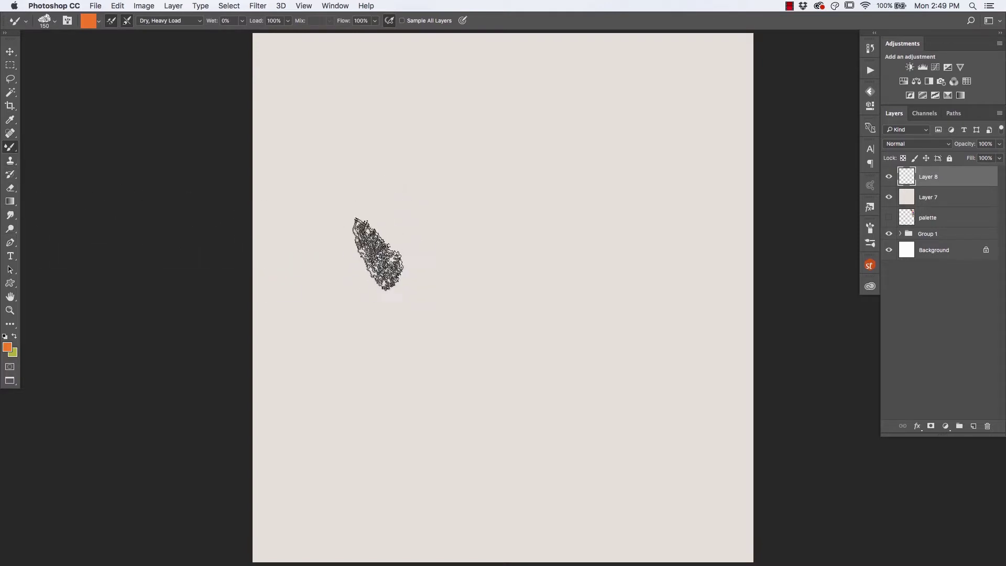
pyautogui.click(25, 24)
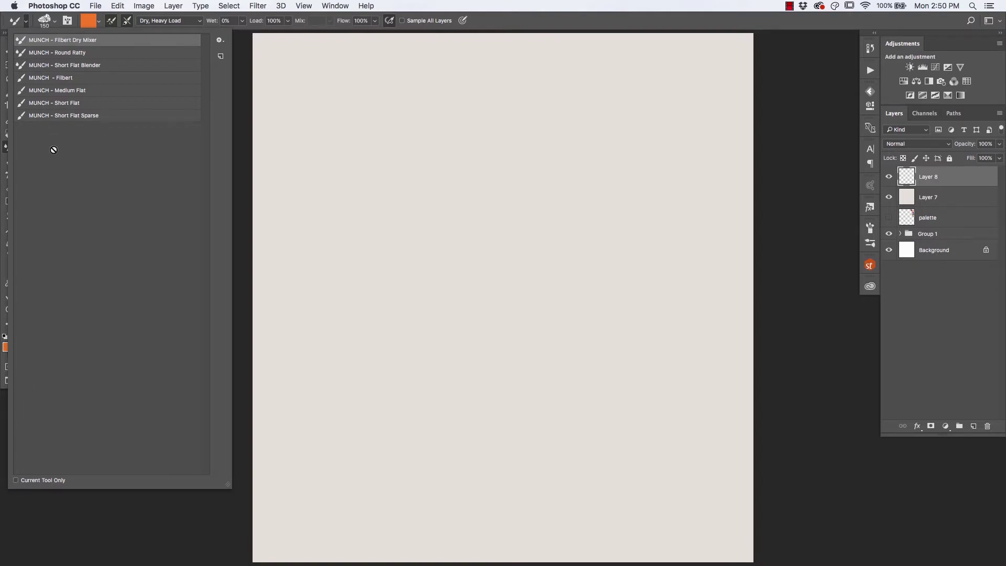
pyautogui.click(220, 42)
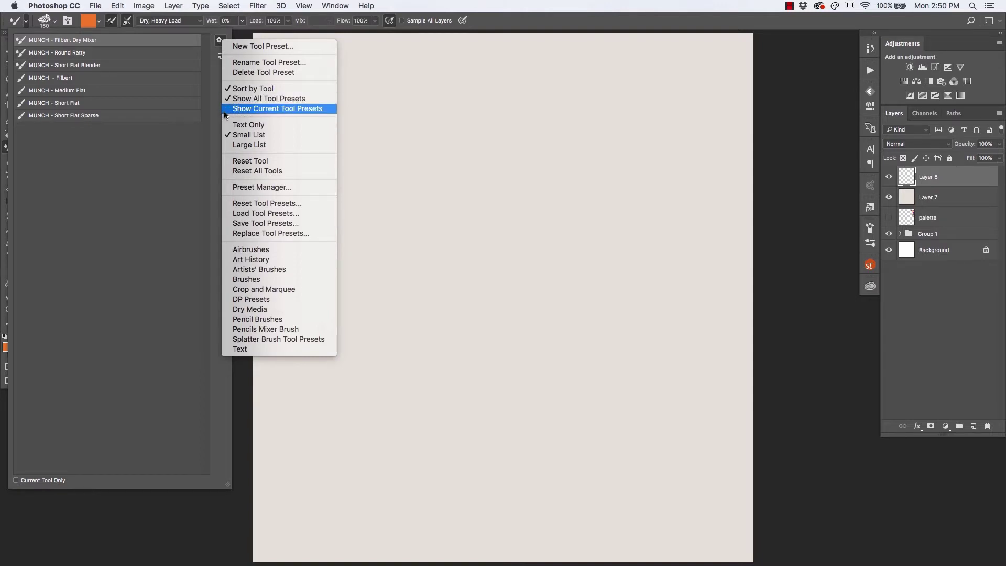
pyautogui.click(98, 40)
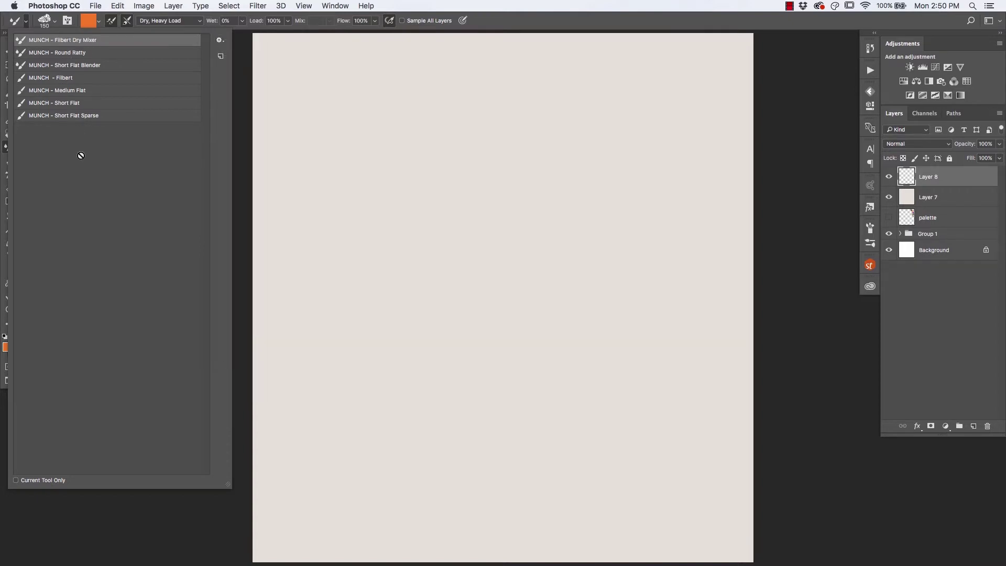
# - Paint a broad diagonal orange stroke across the middle of the canvas, with shorter thin and wide orange strokes around it
pyautogui.moveTo(645, 181)
pyautogui.mouseDown()
pyautogui.moveTo(443, 387)
pyautogui.moveTo(472, 314)
pyautogui.moveTo(639, 134)
pyautogui.moveTo(464, 303)
pyautogui.moveTo(414, 385)
pyautogui.mouseUp()
pyautogui.moveTo(415, 336); pyautogui.dragTo(582, 149)
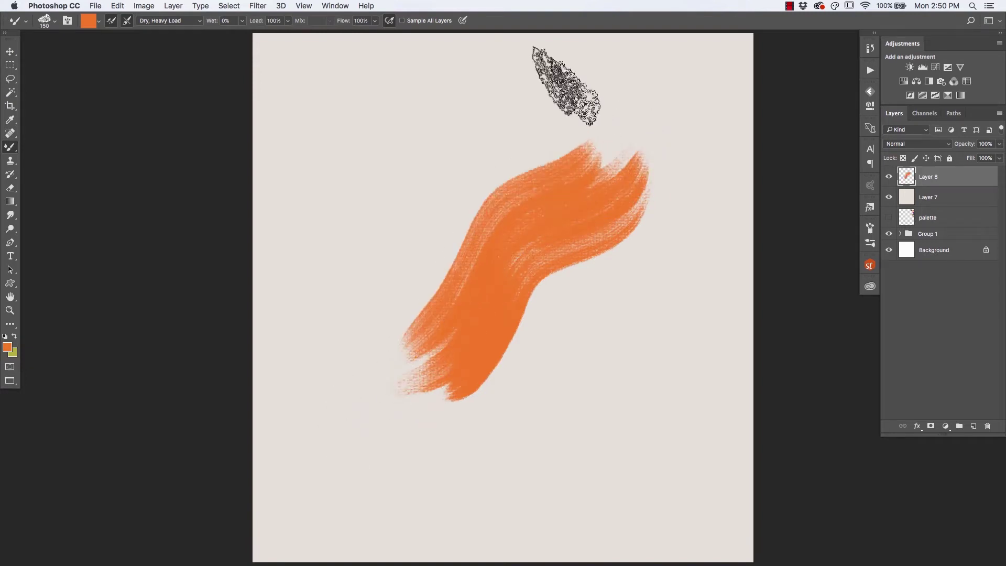
pyautogui.moveTo(617, 297); pyautogui.dragTo(602, 416)
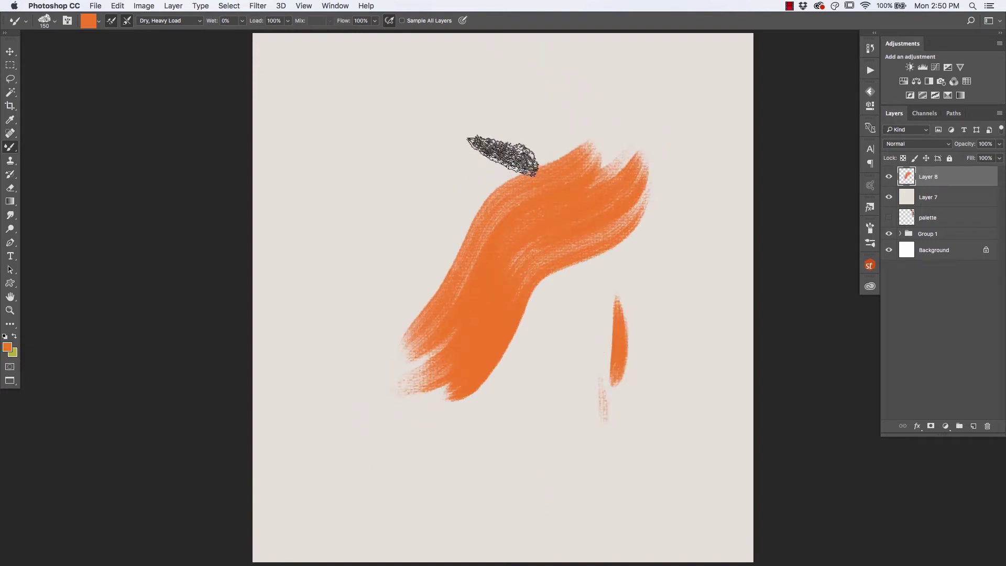
pyautogui.moveTo(503, 153); pyautogui.dragTo(347, 123)
pyautogui.moveTo(394, 174); pyautogui.dragTo(330, 359)
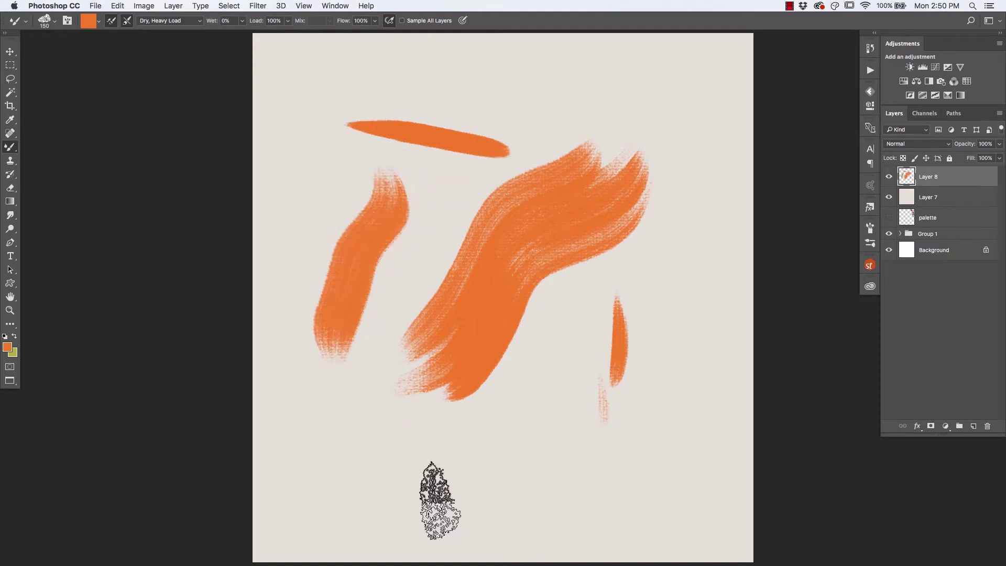
# - Set the foreground color to yellow #f9ea46 and brush it over the lower part of the broad orange stroke
pyautogui.click(8, 348)
pyautogui.moveTo(249, 308); pyautogui.dragTo(250, 294)
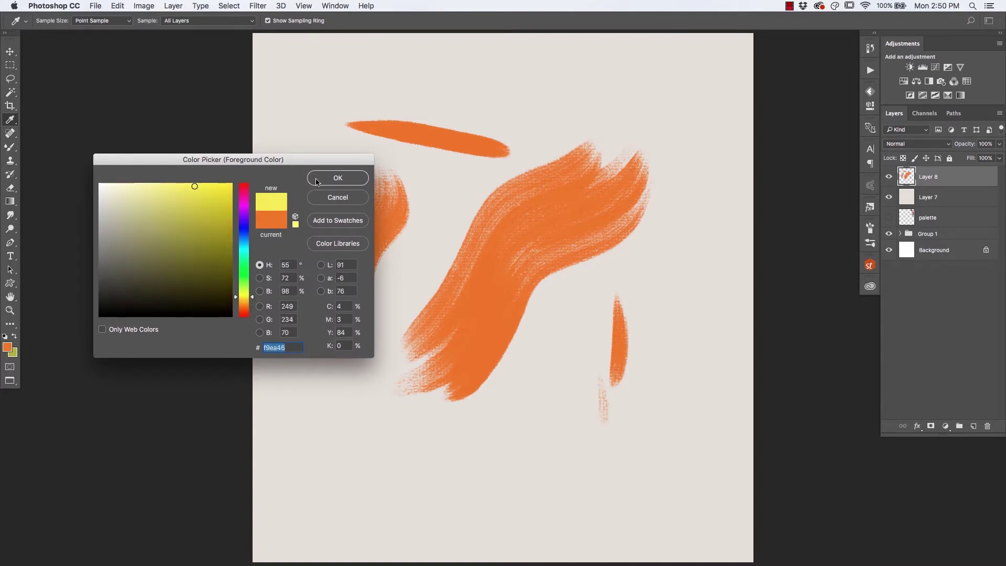
pyautogui.click(316, 182)
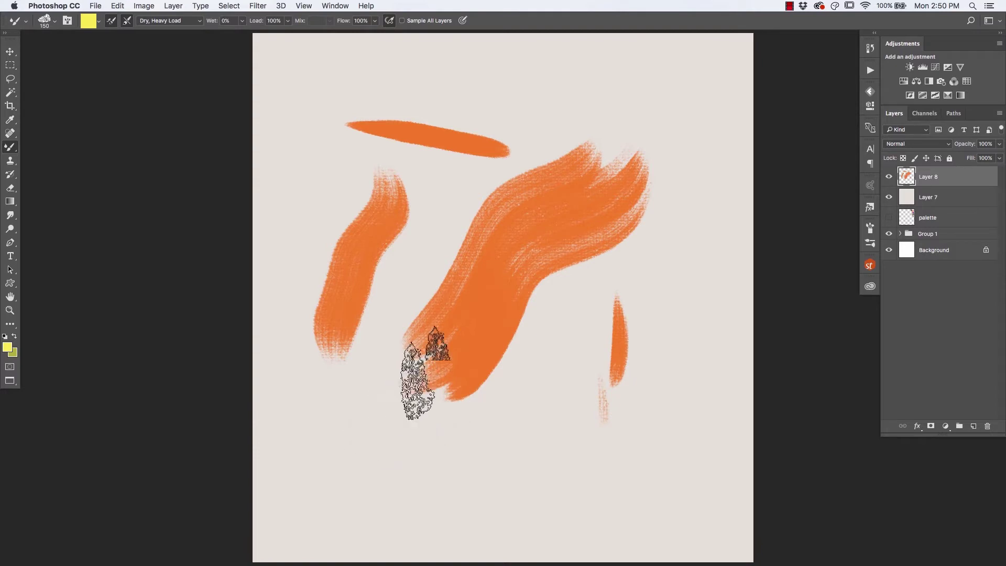
pyautogui.moveTo(490, 332)
pyautogui.mouseDown()
pyautogui.moveTo(516, 252)
pyautogui.moveTo(470, 350)
pyautogui.moveTo(497, 276)
pyautogui.moveTo(475, 295)
pyautogui.moveTo(493, 258)
pyautogui.moveTo(462, 321)
pyautogui.moveTo(479, 253)
pyautogui.moveTo(457, 298)
pyautogui.moveTo(478, 302)
pyautogui.moveTo(500, 280)
pyautogui.moveTo(471, 363)
pyautogui.moveTo(510, 287)
pyautogui.moveTo(503, 327)
pyautogui.moveTo(483, 303)
pyautogui.mouseUp()
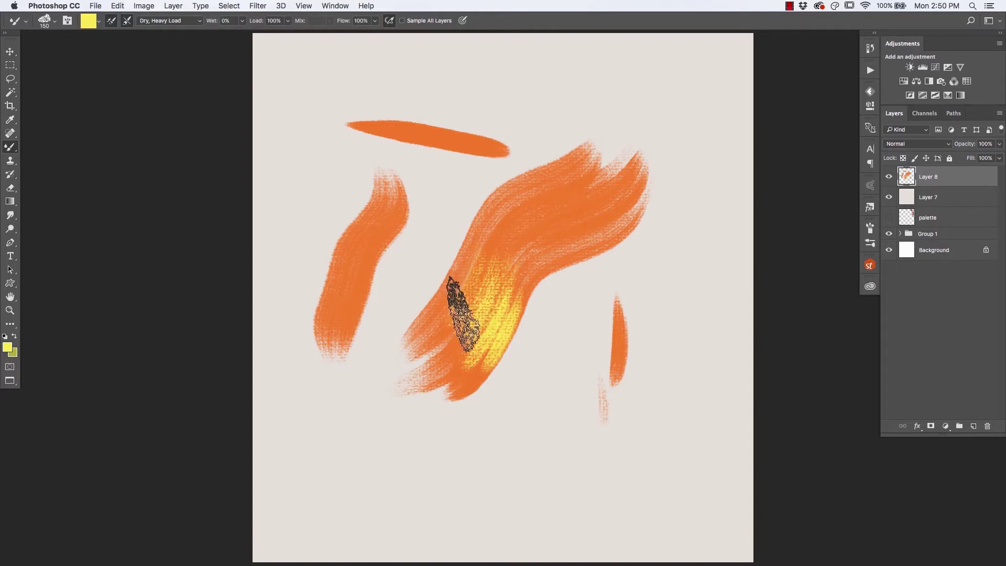
# - Load the brush with the blended orange and yellow paint and sweep curved, flame-like strokes along the canvas's lower part and up its right side
pyautogui.keyDown('alt'); pyautogui.click(479, 296); pyautogui.keyUp('alt')
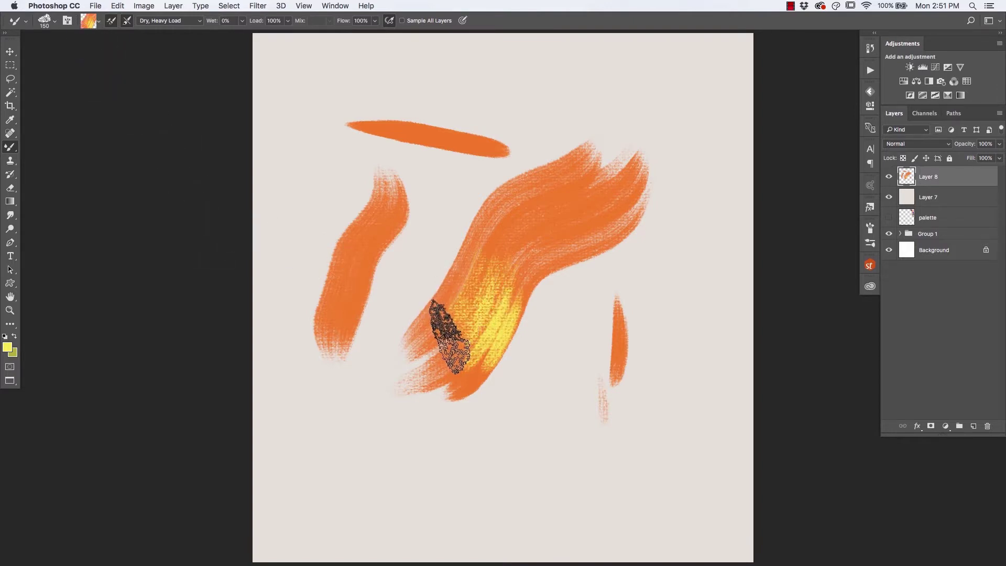
pyautogui.moveTo(617, 466)
pyautogui.mouseDown()
pyautogui.moveTo(556, 482)
pyautogui.moveTo(355, 481)
pyautogui.mouseUp()
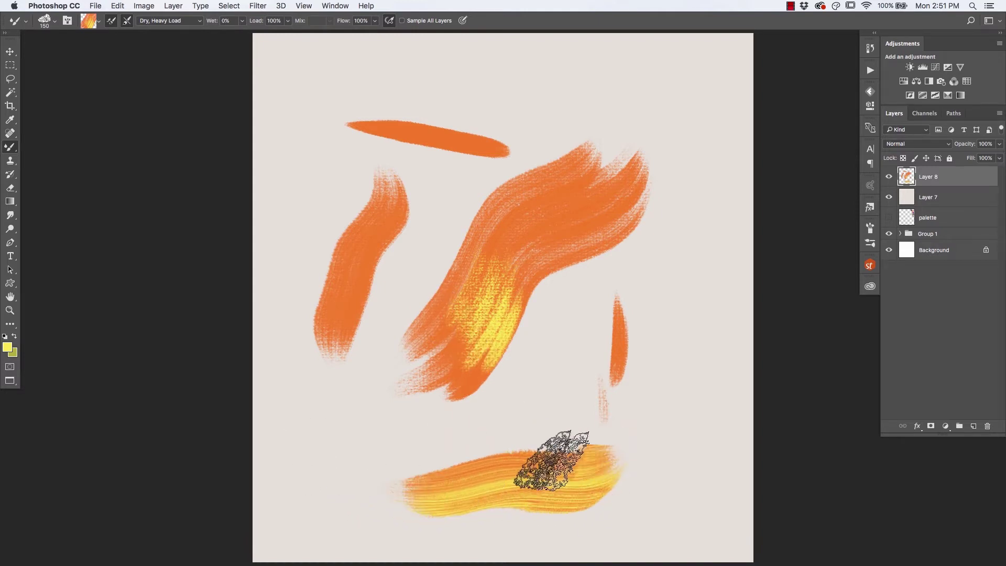
pyautogui.moveTo(370, 476)
pyautogui.mouseDown()
pyautogui.moveTo(653, 406)
pyautogui.moveTo(587, 421)
pyautogui.moveTo(558, 466)
pyautogui.moveTo(659, 373)
pyautogui.mouseUp()
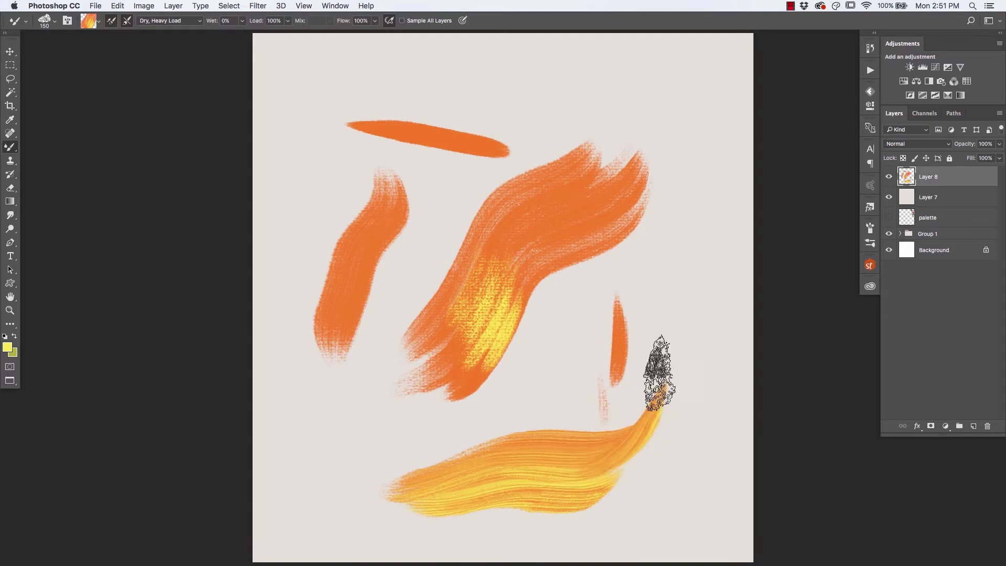
pyautogui.moveTo(550, 483); pyautogui.dragTo(682, 368)
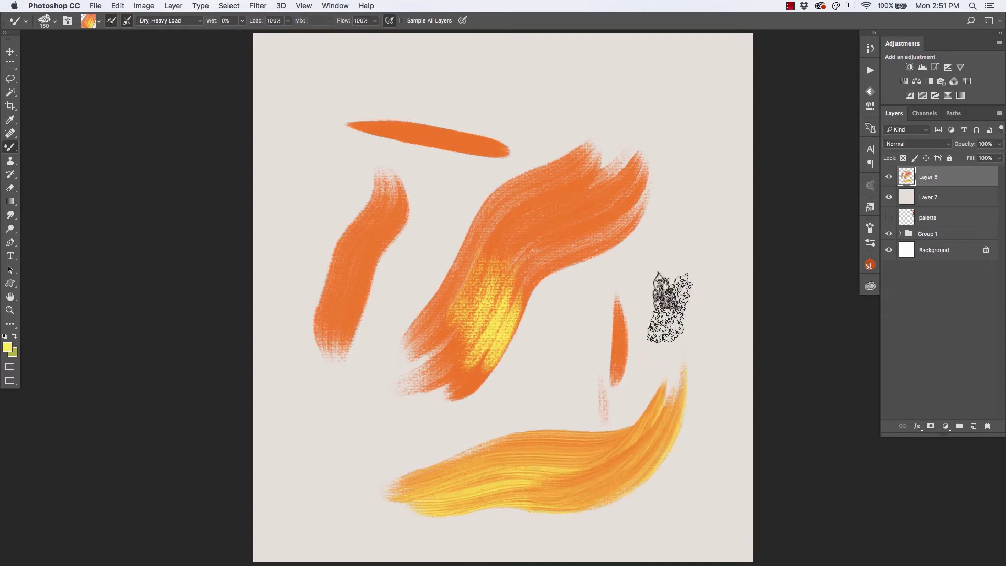
pyautogui.moveTo(646, 415); pyautogui.dragTo(700, 220)
pyautogui.moveTo(639, 414); pyautogui.dragTo(699, 225)
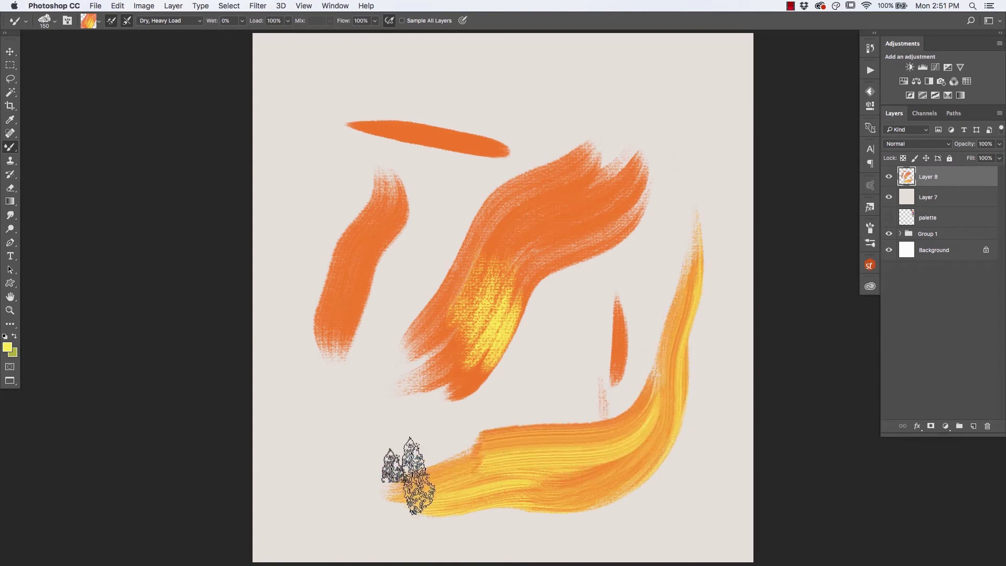
pyautogui.moveTo(404, 460); pyautogui.dragTo(549, 357)
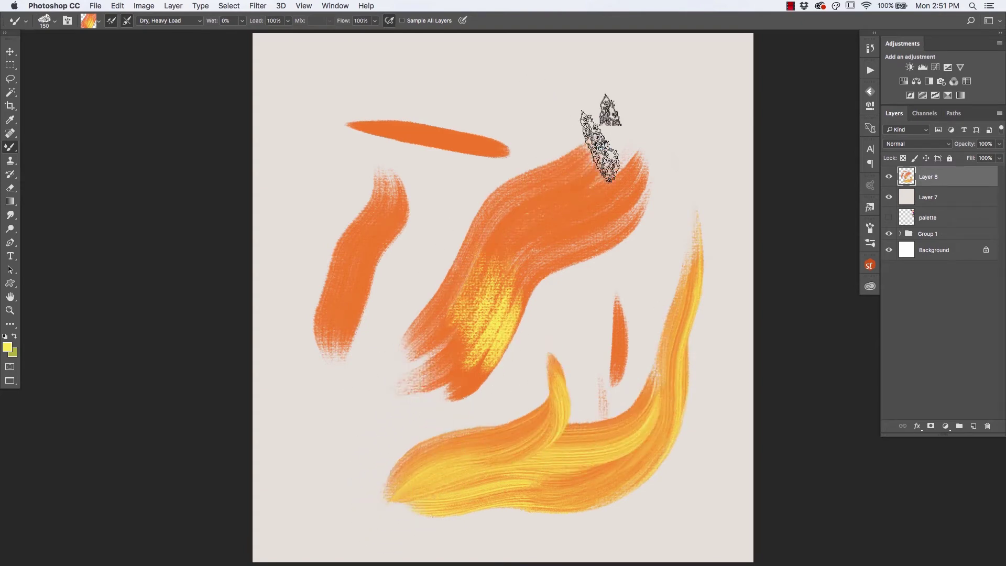
# - Layer crossing strokes of the mixed orange and yellow paint over the upper end of the broad orange stroke and beyond it
pyautogui.moveTo(714, 90)
pyautogui.mouseDown()
pyautogui.moveTo(567, 90)
pyautogui.moveTo(656, 108)
pyautogui.moveTo(579, 101)
pyautogui.mouseUp()
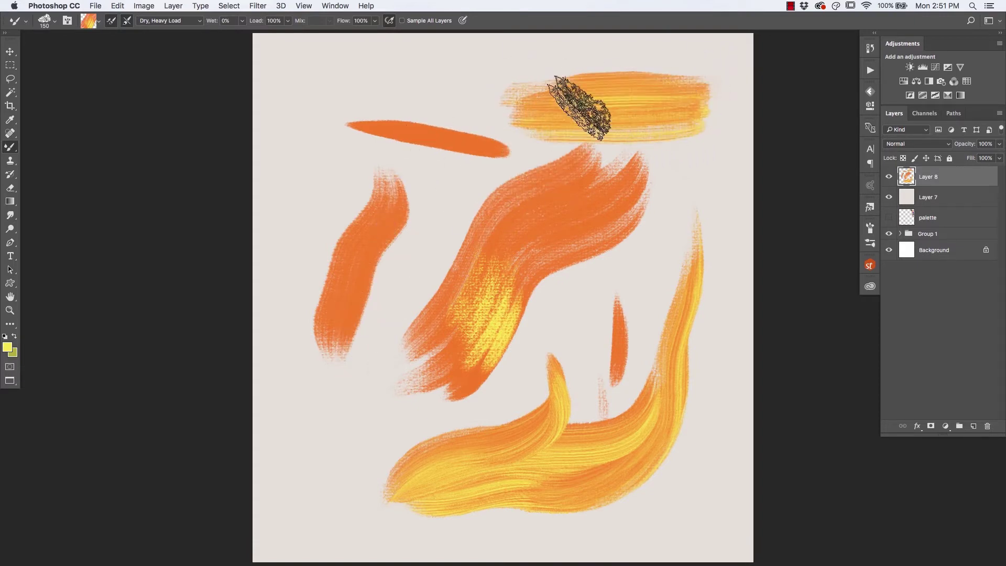
pyautogui.moveTo(611, 45)
pyautogui.mouseDown()
pyautogui.moveTo(606, 191)
pyautogui.moveTo(601, 60)
pyautogui.moveTo(589, 95)
pyautogui.mouseUp()
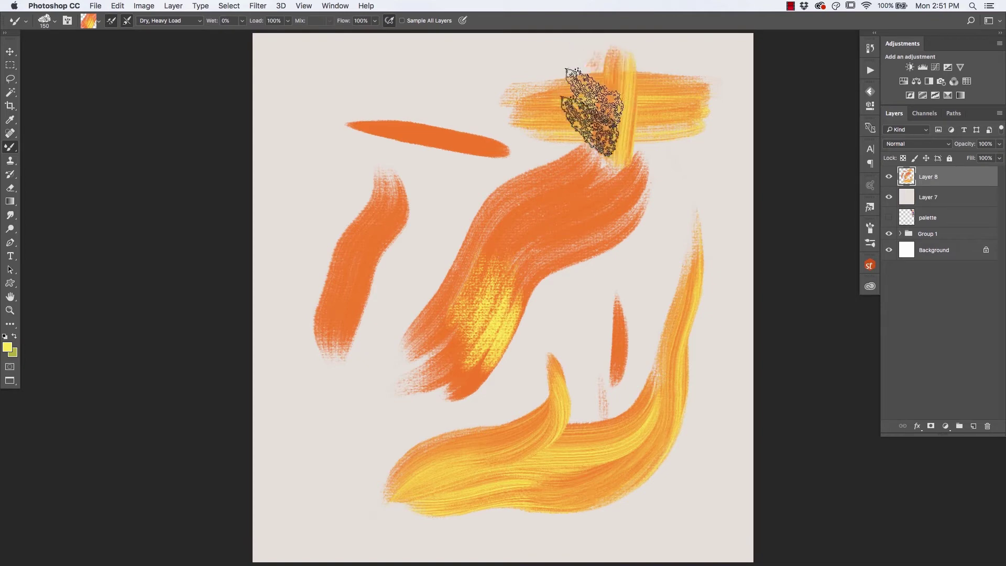
pyautogui.moveTo(541, 153)
pyautogui.mouseDown()
pyautogui.moveTo(579, 162)
pyautogui.moveTo(640, 101)
pyautogui.moveTo(607, 168)
pyautogui.mouseUp()
pyautogui.moveTo(518, 198)
pyautogui.mouseDown()
pyautogui.moveTo(633, 144)
pyautogui.moveTo(683, 84)
pyautogui.moveTo(545, 206)
pyautogui.moveTo(651, 154)
pyautogui.moveTo(529, 211)
pyautogui.mouseUp()
pyautogui.moveTo(656, 191)
pyautogui.mouseDown()
pyautogui.moveTo(540, 94)
pyautogui.moveTo(659, 178)
pyautogui.moveTo(508, 92)
pyautogui.mouseUp()
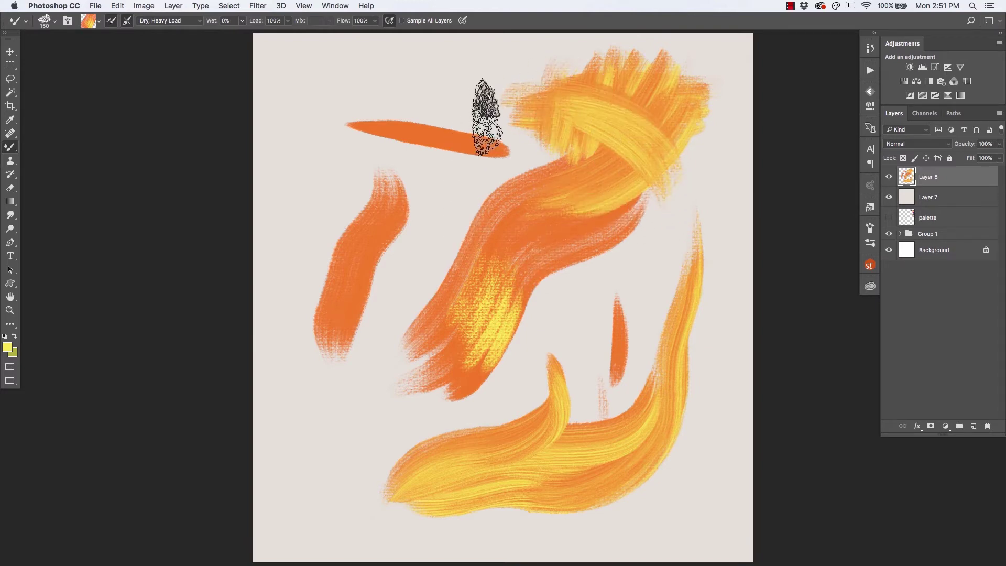
pyautogui.moveTo(482, 105)
pyautogui.mouseDown()
pyautogui.moveTo(316, 151)
pyautogui.moveTo(510, 130)
pyautogui.moveTo(319, 121)
pyautogui.mouseUp()
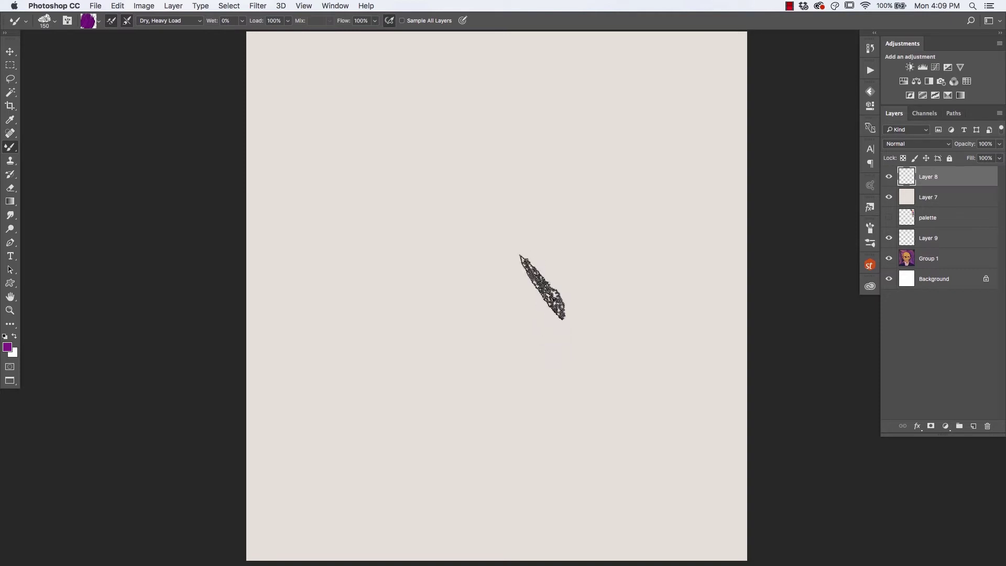
# - Paint a solid purple swatch near the canvas's right edge and brush a brighter purple over it
pyautogui.moveTo(673, 322)
pyautogui.mouseDown()
pyautogui.moveTo(644, 406)
pyautogui.moveTo(690, 382)
pyautogui.moveTo(652, 361)
pyautogui.moveTo(657, 316)
pyautogui.moveTo(641, 315)
pyautogui.moveTo(655, 375)
pyautogui.mouseUp()
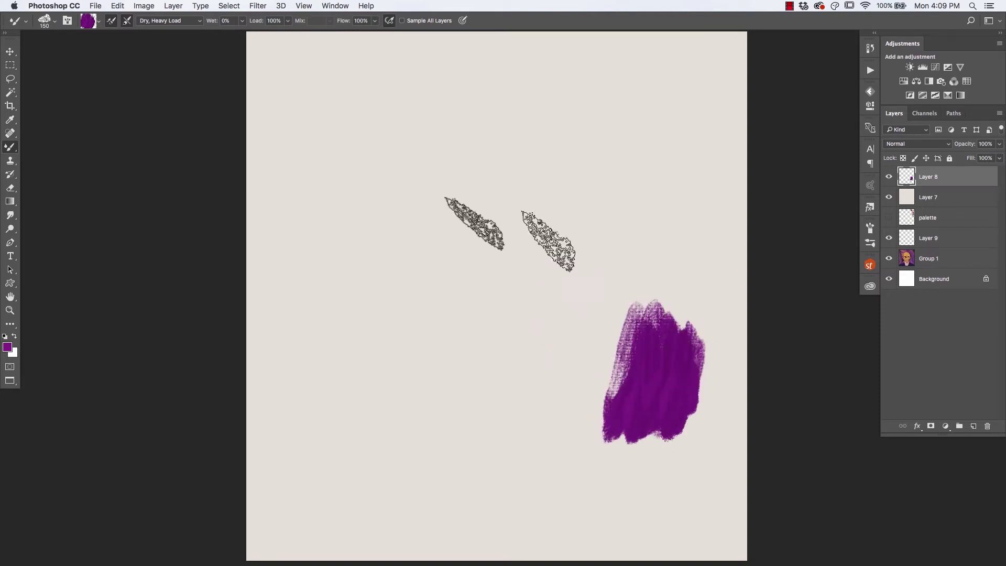
pyautogui.click(7, 347)
pyautogui.click(206, 221)
pyautogui.click(317, 182)
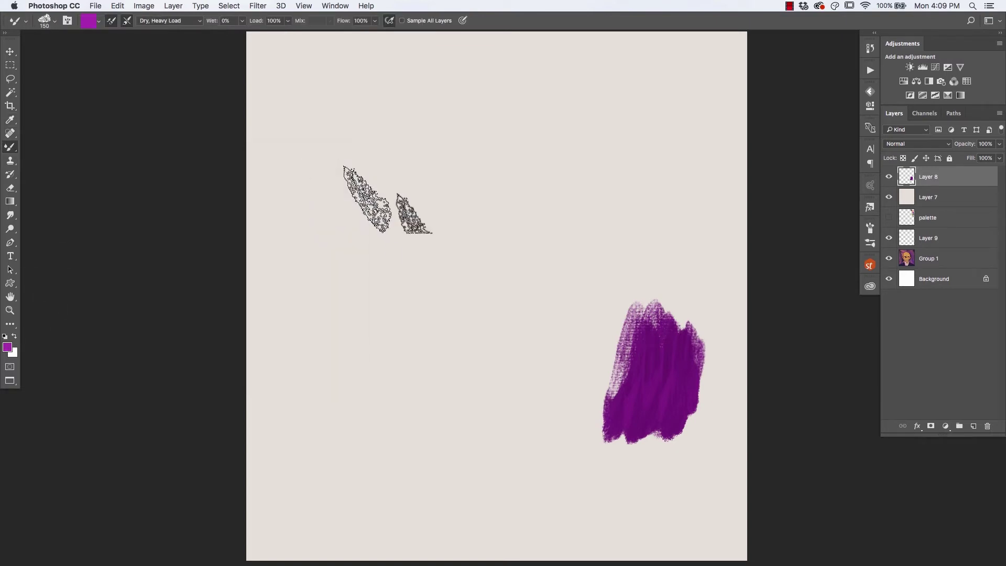
pyautogui.moveTo(670, 335)
pyautogui.mouseDown()
pyautogui.moveTo(651, 393)
pyautogui.moveTo(610, 424)
pyautogui.mouseUp()
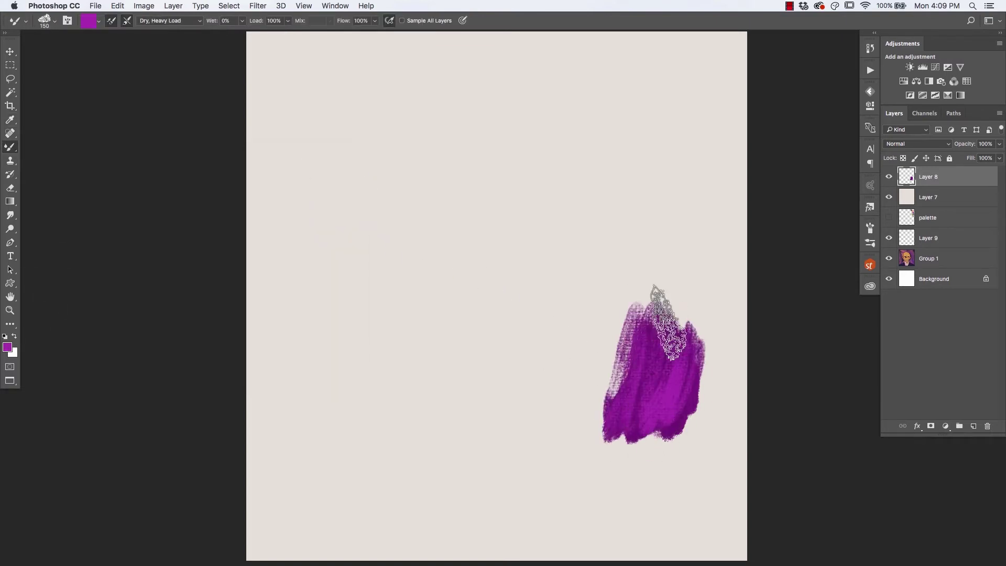
# - Set the foreground color to purple #80158a and brush it over the brighter purple in the swatch
pyautogui.click(7, 347)
pyautogui.click(210, 242)
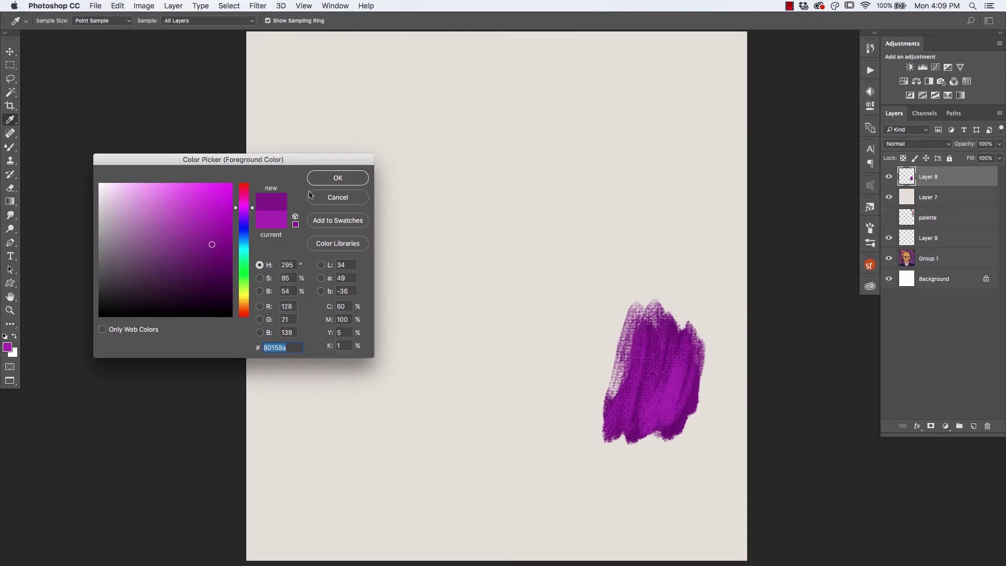
pyautogui.click(337, 178)
pyautogui.moveTo(698, 350)
pyautogui.mouseDown()
pyautogui.moveTo(671, 421)
pyautogui.moveTo(663, 332)
pyautogui.moveTo(637, 384)
pyautogui.moveTo(629, 366)
pyautogui.mouseUp()
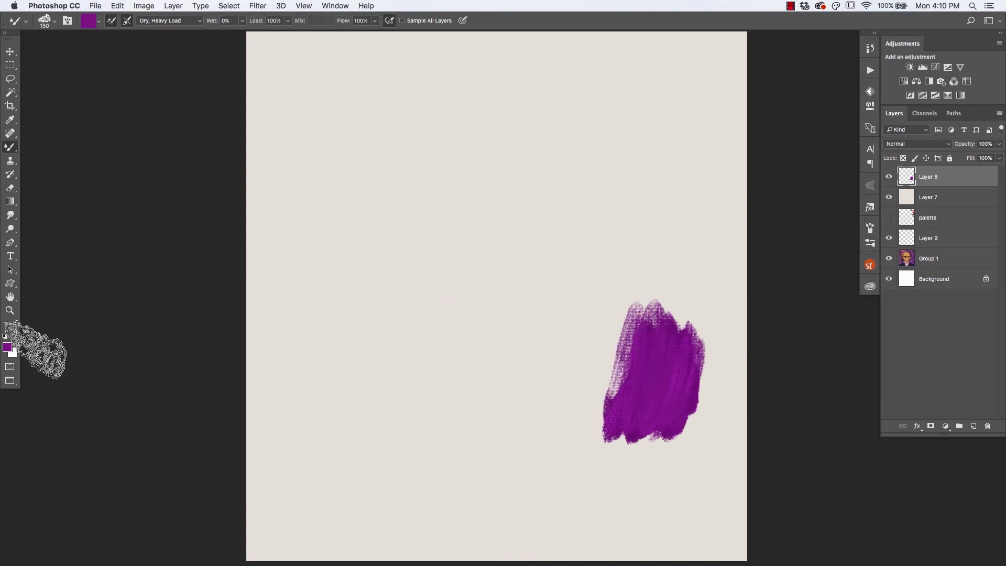
# - Pick a slightly darker purple and paint a solid triangle in the canvas's upper middle with paint loaded from the swatch
pyautogui.click(7, 347)
pyautogui.click(338, 178)
pyautogui.press('b')
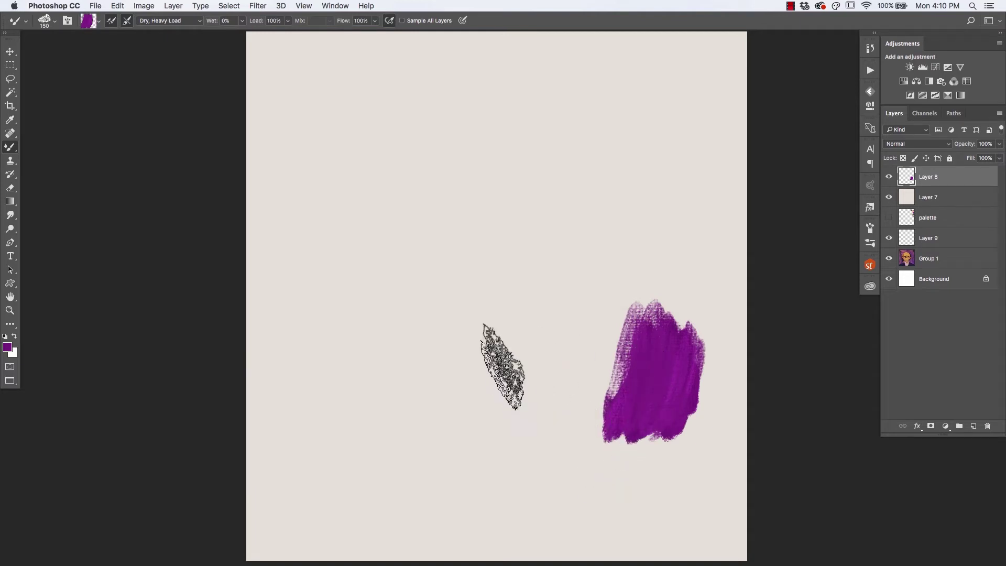
pyautogui.moveTo(531, 291)
pyautogui.mouseDown()
pyautogui.moveTo(467, 168)
pyautogui.moveTo(442, 187)
pyautogui.moveTo(453, 158)
pyautogui.moveTo(400, 278)
pyautogui.mouseUp()
pyautogui.moveTo(521, 287)
pyautogui.mouseDown()
pyautogui.moveTo(427, 281)
pyautogui.moveTo(403, 245)
pyautogui.moveTo(403, 276)
pyautogui.moveTo(456, 161)
pyautogui.moveTo(453, 261)
pyautogui.moveTo(467, 255)
pyautogui.moveTo(472, 184)
pyautogui.moveTo(493, 256)
pyautogui.moveTo(390, 262)
pyautogui.moveTo(455, 165)
pyautogui.moveTo(441, 240)
pyautogui.moveTo(464, 160)
pyautogui.moveTo(499, 261)
pyautogui.moveTo(476, 228)
pyautogui.moveTo(386, 224)
pyautogui.moveTo(404, 260)
pyautogui.moveTo(467, 141)
pyautogui.moveTo(528, 266)
pyautogui.moveTo(495, 270)
pyautogui.moveTo(534, 275)
pyautogui.moveTo(378, 274)
pyautogui.moveTo(407, 289)
pyautogui.moveTo(386, 282)
pyautogui.moveTo(386, 292)
pyautogui.moveTo(439, 165)
pyautogui.mouseUp()
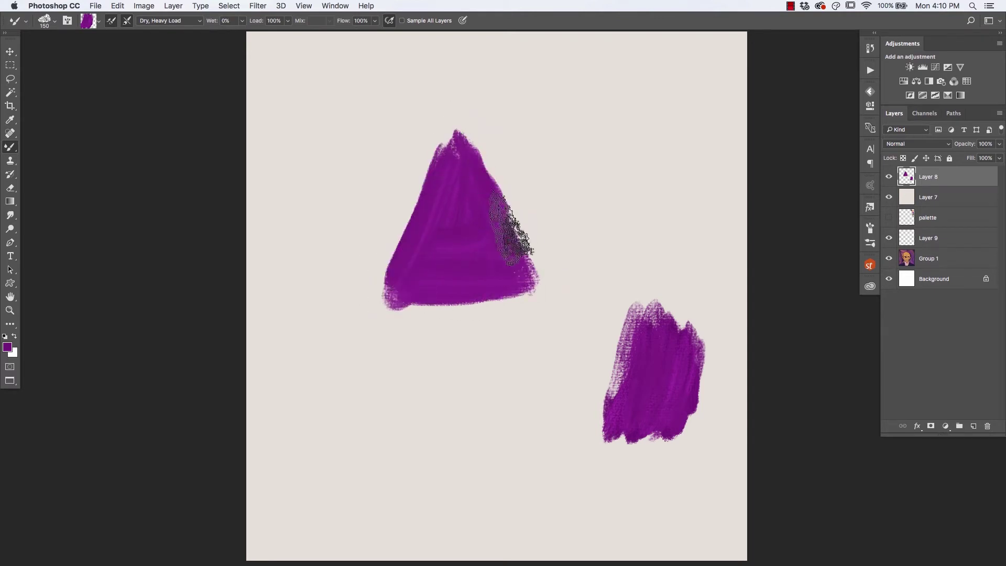
pyautogui.moveTo(511, 230)
pyautogui.mouseDown()
pyautogui.moveTo(458, 291)
pyautogui.moveTo(396, 265)
pyautogui.moveTo(452, 163)
pyautogui.moveTo(475, 218)
pyautogui.moveTo(471, 246)
pyautogui.moveTo(450, 202)
pyautogui.moveTo(460, 238)
pyautogui.moveTo(469, 168)
pyautogui.moveTo(490, 296)
pyautogui.moveTo(484, 346)
pyautogui.moveTo(468, 149)
pyautogui.moveTo(507, 264)
pyautogui.moveTo(524, 285)
pyautogui.moveTo(531, 280)
pyautogui.moveTo(393, 288)
pyautogui.moveTo(430, 299)
pyautogui.moveTo(379, 296)
pyautogui.moveTo(388, 304)
pyautogui.moveTo(432, 188)
pyautogui.mouseUp()
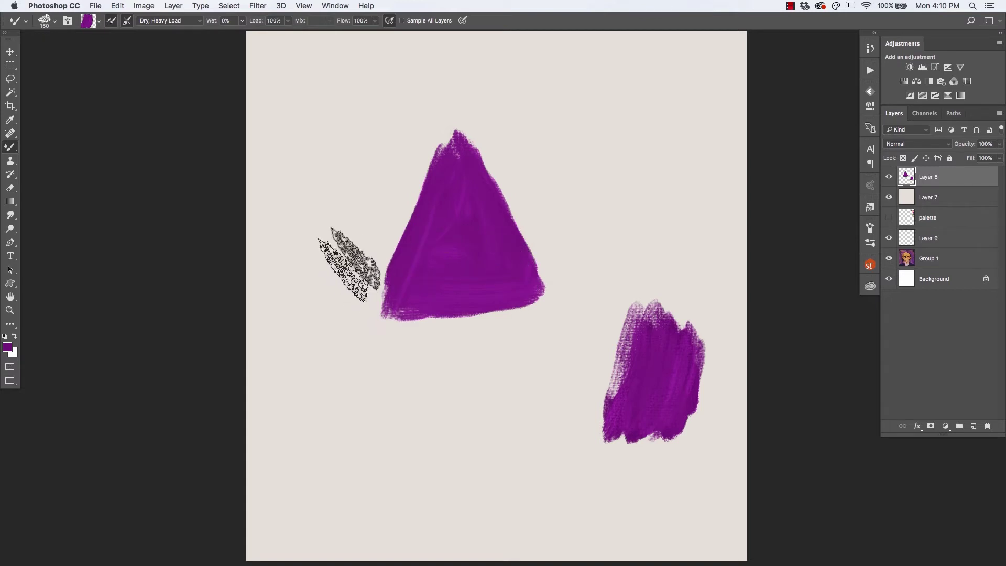
# - Fill a lassoed triangle beside the painted one with the purple foreground color, and paint a rounded purple block below the painted triangle
pyautogui.press('l')
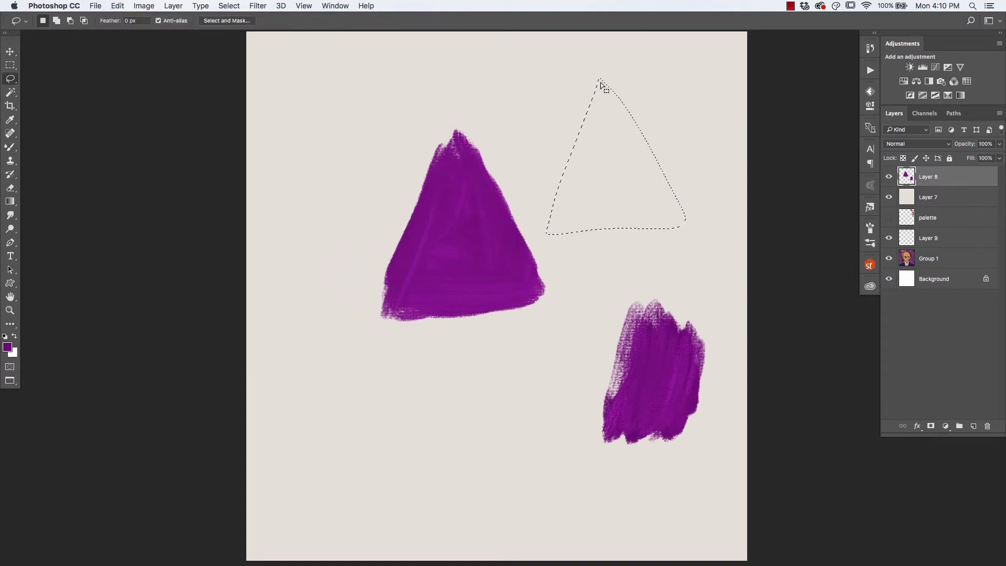
pyautogui.hotkey('alt', 'BackSpace')
pyautogui.press('b')
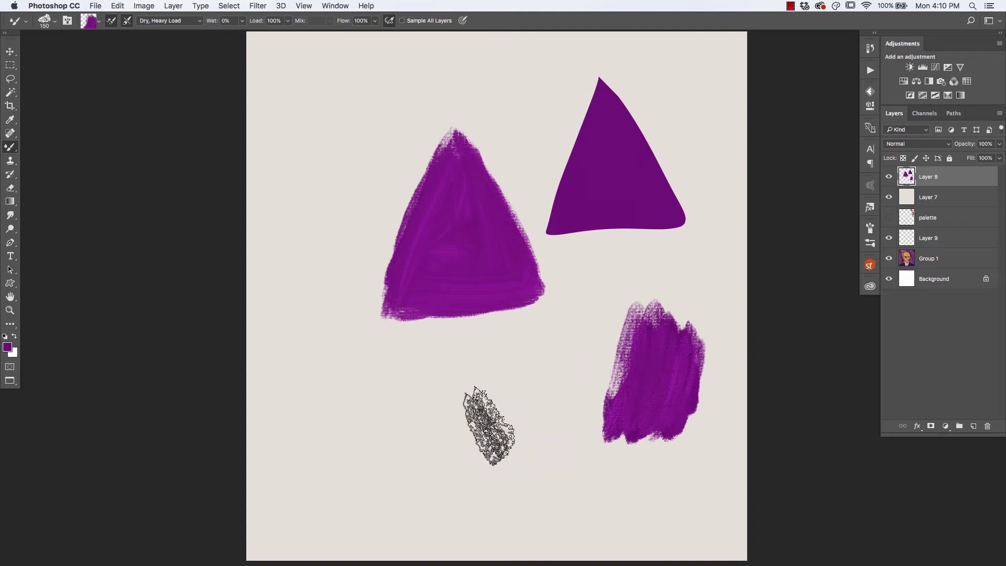
pyautogui.moveTo(526, 392)
pyautogui.mouseDown()
pyautogui.moveTo(387, 429)
pyautogui.moveTo(386, 474)
pyautogui.moveTo(515, 405)
pyautogui.moveTo(396, 486)
pyautogui.moveTo(504, 441)
pyautogui.moveTo(394, 499)
pyautogui.moveTo(541, 426)
pyautogui.moveTo(403, 493)
pyautogui.moveTo(458, 458)
pyautogui.moveTo(442, 452)
pyautogui.moveTo(478, 409)
pyautogui.moveTo(431, 420)
pyautogui.moveTo(474, 396)
pyautogui.moveTo(433, 402)
pyautogui.moveTo(402, 499)
pyautogui.moveTo(381, 426)
pyautogui.moveTo(417, 501)
pyautogui.moveTo(541, 420)
pyautogui.moveTo(401, 485)
pyautogui.moveTo(507, 455)
pyautogui.moveTo(408, 403)
pyautogui.moveTo(486, 414)
pyautogui.moveTo(413, 454)
pyautogui.moveTo(397, 486)
pyautogui.moveTo(405, 466)
pyautogui.moveTo(459, 421)
pyautogui.moveTo(419, 458)
pyautogui.moveTo(527, 397)
pyautogui.moveTo(414, 416)
pyautogui.moveTo(412, 473)
pyautogui.moveTo(416, 439)
pyautogui.moveTo(382, 462)
pyautogui.moveTo(451, 473)
pyautogui.moveTo(507, 406)
pyautogui.moveTo(403, 488)
pyautogui.moveTo(464, 492)
pyautogui.moveTo(505, 393)
pyautogui.mouseUp()
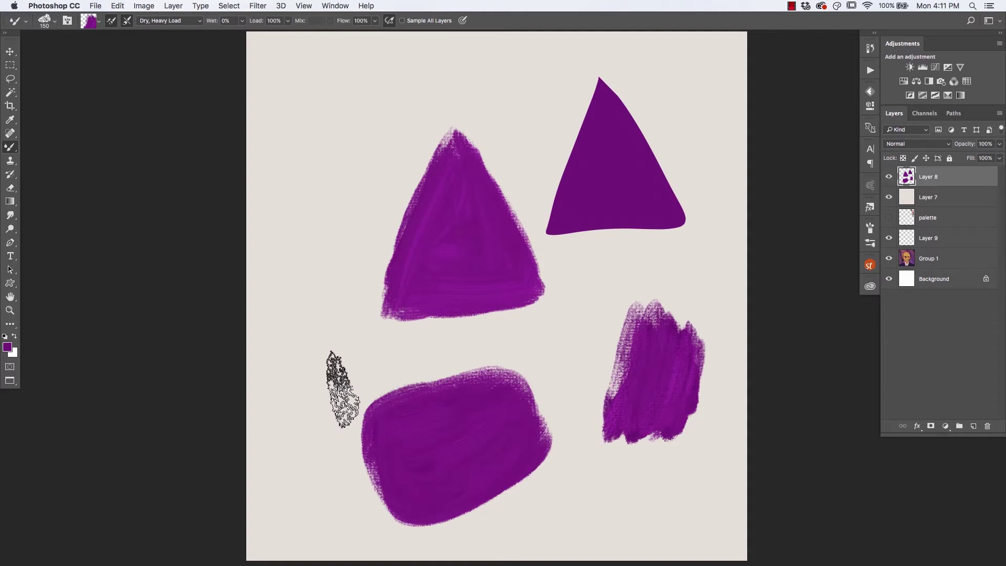
# - Clear all the painted shapes from Layer 8, reset the colors to default and set the foreground color to a vivid pinkish red
pyautogui.press('super+a')
pyautogui.press('BackSpace')
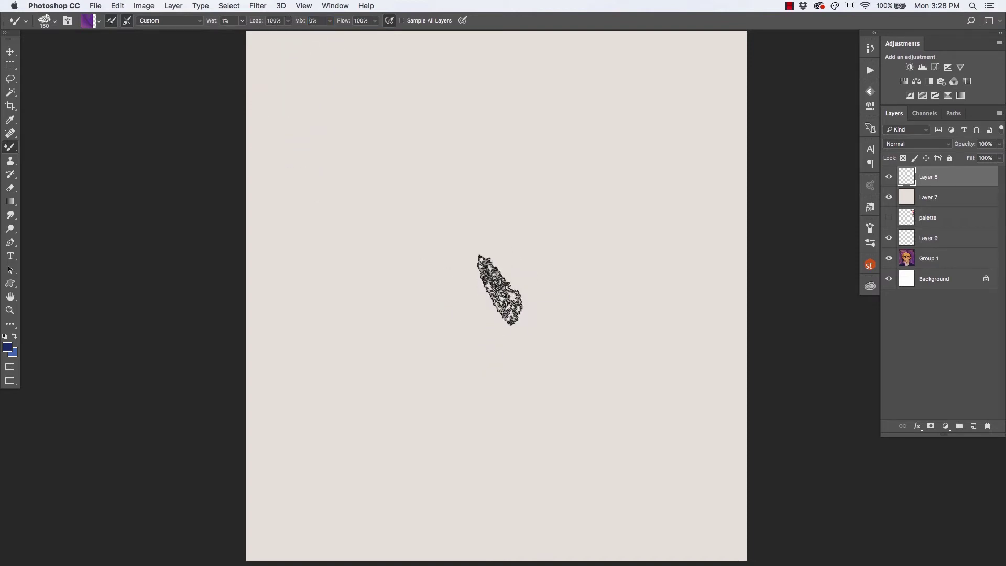
pyautogui.press('d')
pyautogui.click(7, 347)
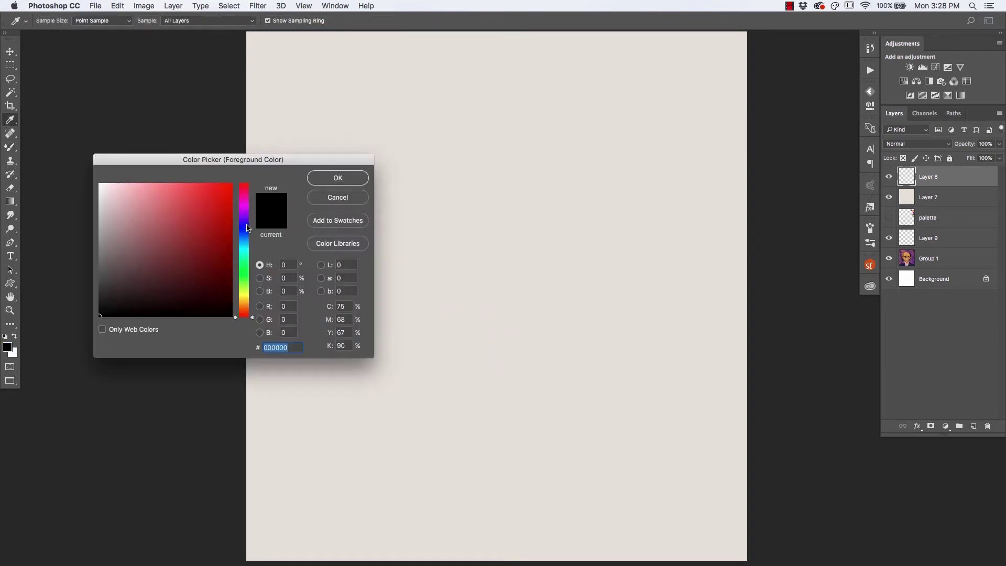
pyautogui.click(320, 178)
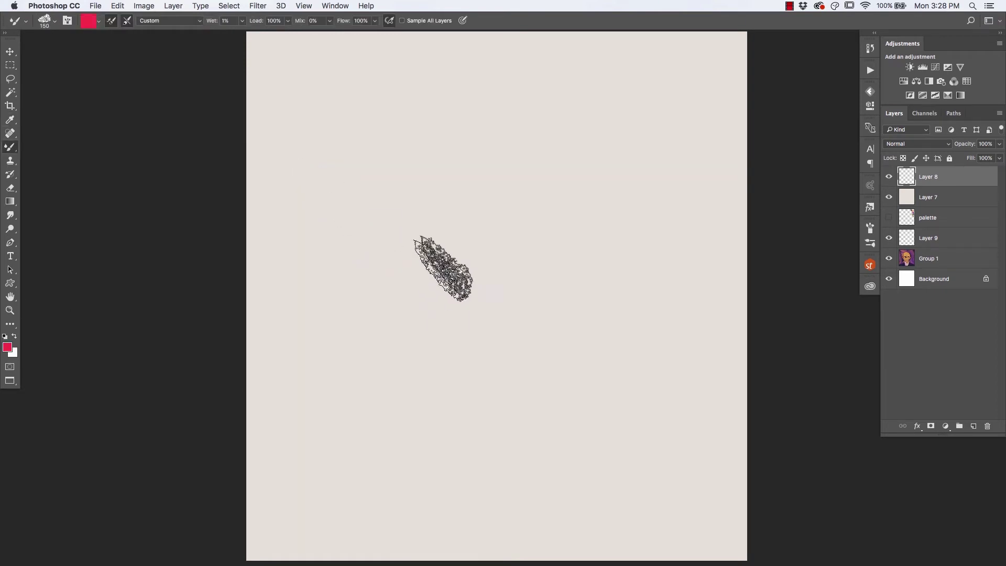
# - Paint a broad diagonal pinkish-red stroke near the canvas center, and blend bright yellow over its upper half with overlapping strokes
pyautogui.moveTo(546, 178)
pyautogui.mouseDown()
pyautogui.moveTo(472, 306)
pyautogui.moveTo(532, 166)
pyautogui.moveTo(427, 332)
pyautogui.moveTo(541, 140)
pyautogui.moveTo(427, 340)
pyautogui.moveTo(549, 179)
pyautogui.moveTo(450, 393)
pyautogui.mouseUp()
pyautogui.click(7, 347)
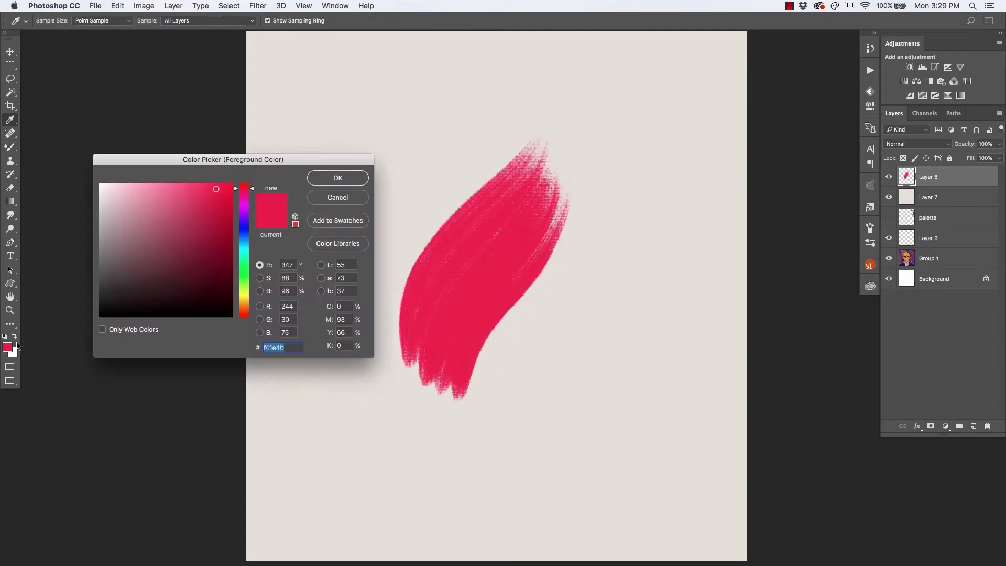
pyautogui.moveTo(242, 304); pyautogui.dragTo(240, 296)
pyautogui.click(336, 178)
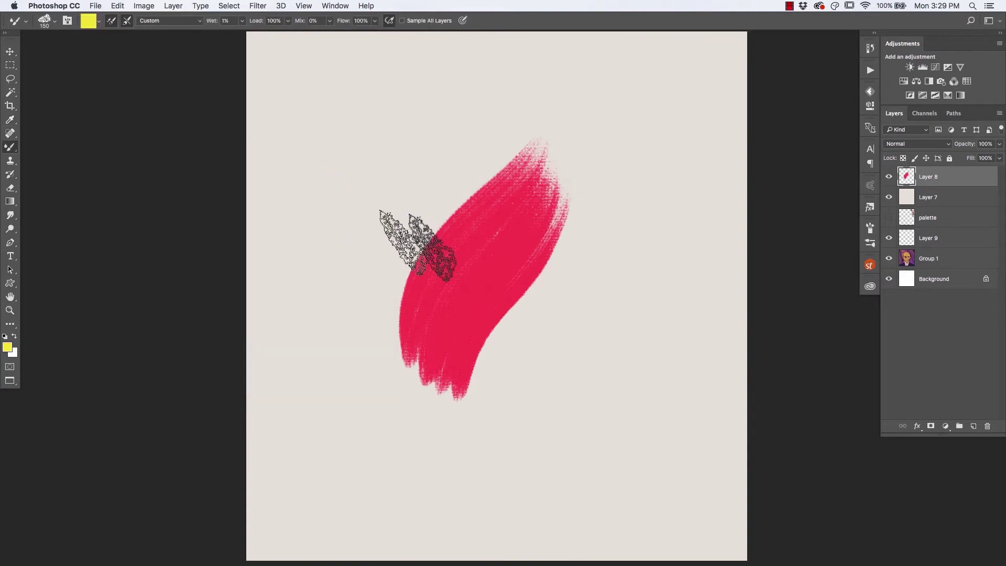
pyautogui.moveTo(571, 101); pyautogui.dragTo(470, 243)
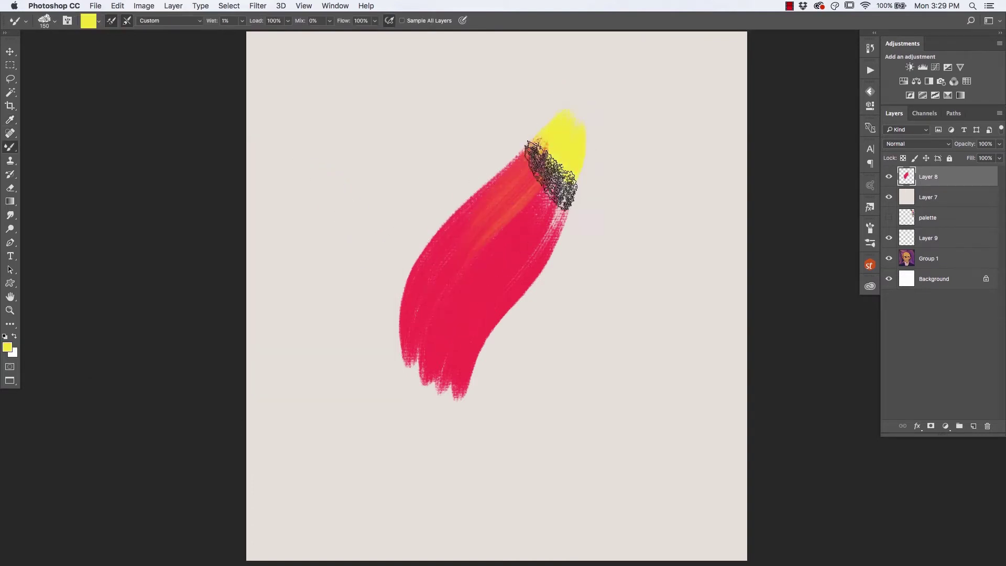
pyautogui.moveTo(550, 157)
pyautogui.mouseDown()
pyautogui.moveTo(468, 285)
pyautogui.moveTo(565, 170)
pyautogui.moveTo(580, 133)
pyautogui.moveTo(546, 219)
pyautogui.moveTo(467, 330)
pyautogui.mouseUp()
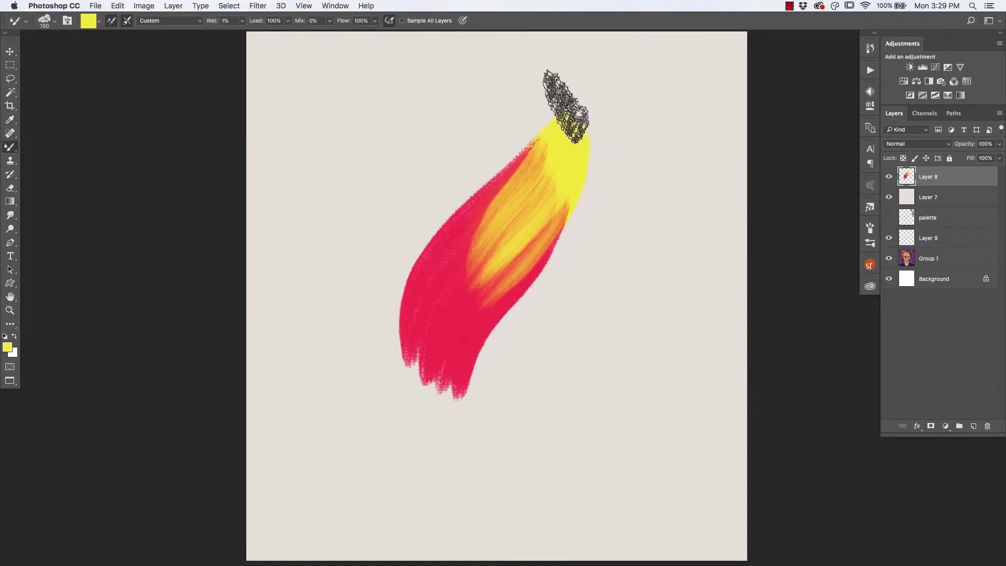
pyautogui.moveTo(566, 94)
pyautogui.mouseDown()
pyautogui.moveTo(549, 144)
pyautogui.moveTo(449, 236)
pyautogui.mouseUp()
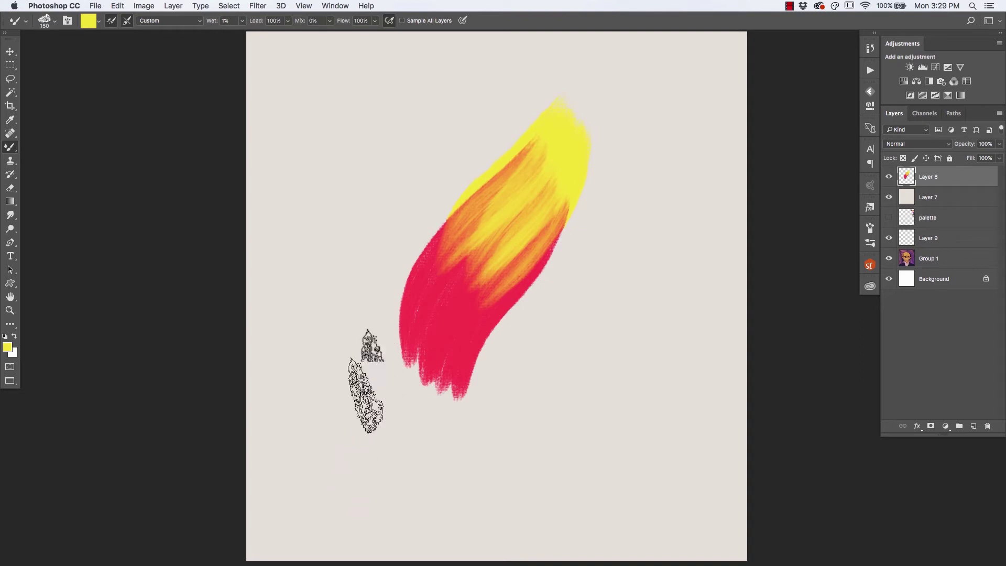
pyautogui.moveTo(550, 79)
pyautogui.mouseDown()
pyautogui.moveTo(446, 229)
pyautogui.moveTo(435, 299)
pyautogui.moveTo(484, 262)
pyautogui.moveTo(578, 124)
pyautogui.moveTo(541, 227)
pyautogui.moveTo(464, 319)
pyautogui.moveTo(568, 183)
pyautogui.moveTo(594, 132)
pyautogui.moveTo(493, 306)
pyautogui.mouseUp()
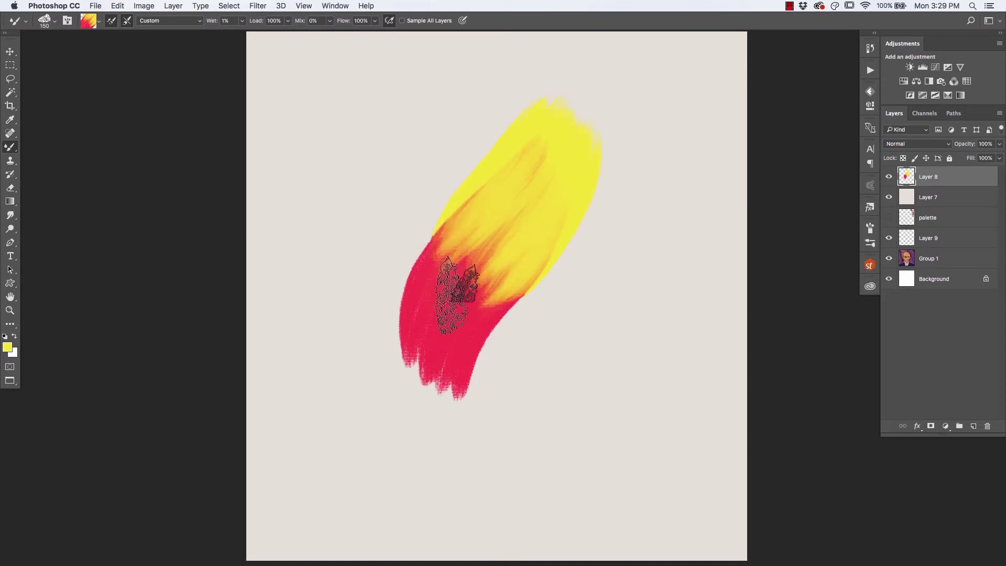
# - Paint textured orange-red strokes beside and across the blended shape using the mixed red and yellow paint loaded from the canvas
pyautogui.moveTo(642, 262)
pyautogui.mouseDown()
pyautogui.moveTo(575, 360)
pyautogui.moveTo(595, 291)
pyautogui.moveTo(550, 348)
pyautogui.moveTo(573, 359)
pyautogui.moveTo(629, 296)
pyautogui.moveTo(572, 393)
pyautogui.moveTo(584, 325)
pyautogui.moveTo(587, 388)
pyautogui.mouseUp()
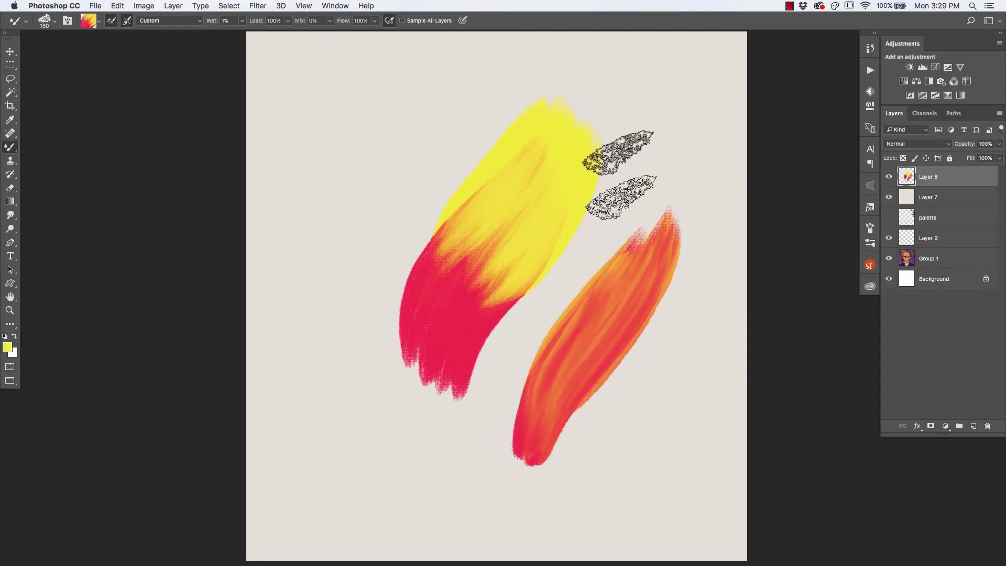
pyautogui.moveTo(619, 163)
pyautogui.mouseDown()
pyautogui.moveTo(610, 211)
pyautogui.moveTo(549, 387)
pyautogui.moveTo(603, 304)
pyautogui.moveTo(610, 119)
pyautogui.moveTo(595, 254)
pyautogui.moveTo(529, 418)
pyautogui.moveTo(597, 296)
pyautogui.moveTo(642, 127)
pyautogui.moveTo(633, 245)
pyautogui.moveTo(543, 425)
pyautogui.moveTo(608, 332)
pyautogui.moveTo(664, 139)
pyautogui.moveTo(658, 248)
pyautogui.moveTo(560, 432)
pyautogui.moveTo(623, 343)
pyautogui.moveTo(614, 113)
pyautogui.moveTo(648, 171)
pyautogui.moveTo(650, 152)
pyautogui.moveTo(630, 258)
pyautogui.moveTo(538, 421)
pyautogui.moveTo(568, 367)
pyautogui.moveTo(624, 138)
pyautogui.moveTo(627, 164)
pyautogui.moveTo(510, 450)
pyautogui.mouseUp()
pyautogui.moveTo(516, 416)
pyautogui.mouseDown()
pyautogui.moveTo(606, 125)
pyautogui.moveTo(520, 431)
pyautogui.moveTo(527, 400)
pyautogui.mouseUp()
pyautogui.moveTo(694, 233)
pyautogui.mouseDown()
pyautogui.moveTo(417, 328)
pyautogui.moveTo(364, 386)
pyautogui.moveTo(378, 354)
pyautogui.moveTo(460, 281)
pyautogui.moveTo(638, 234)
pyautogui.moveTo(658, 153)
pyautogui.moveTo(537, 251)
pyautogui.moveTo(677, 192)
pyautogui.moveTo(631, 213)
pyautogui.moveTo(682, 208)
pyautogui.moveTo(642, 237)
pyautogui.moveTo(689, 171)
pyautogui.mouseUp()
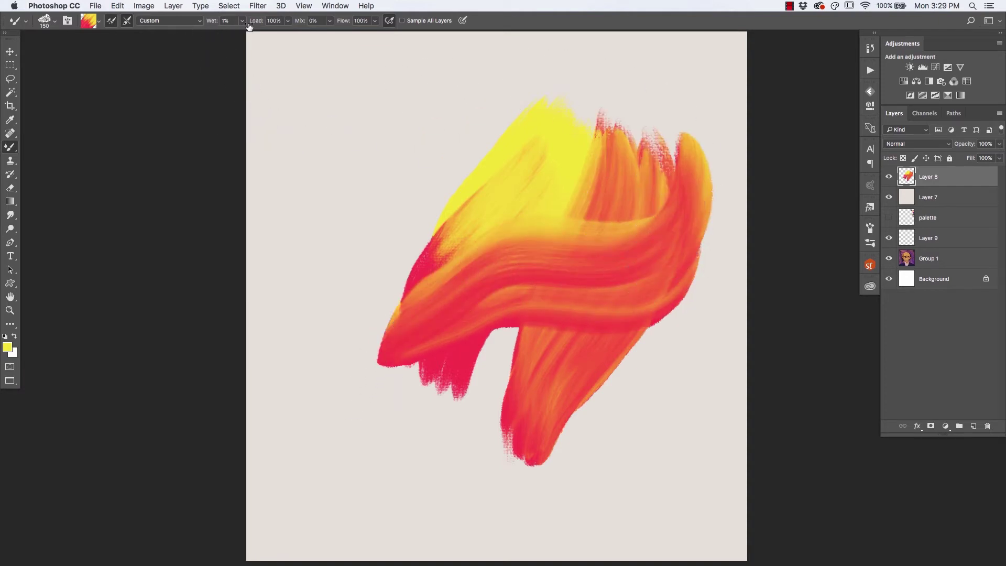
# - Switch the Mixer Brush blending combination to Wet, Heavy Mix and sweep long curved strokes over and around the shape's upper-left part
pyautogui.click(201, 21)
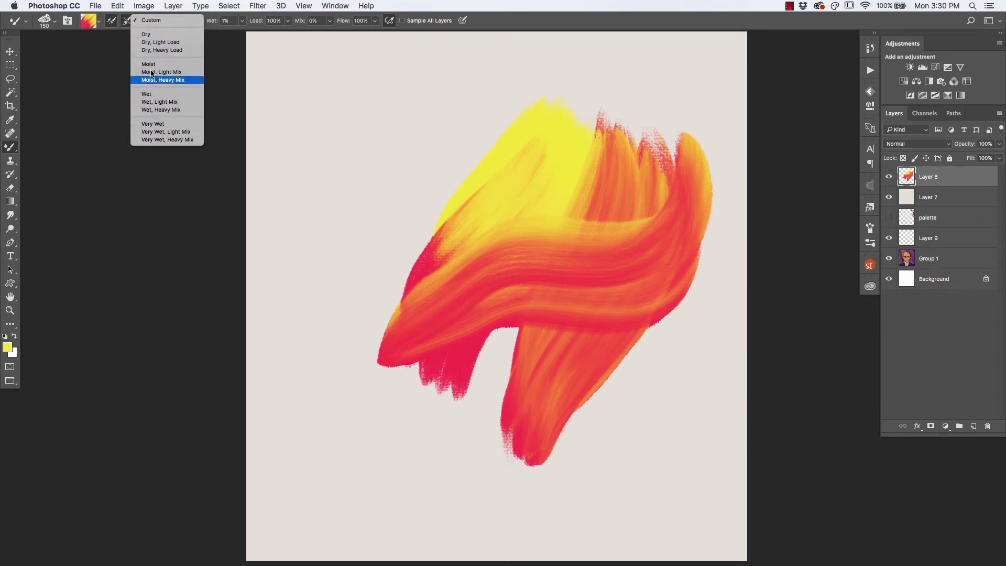
pyautogui.click(149, 110)
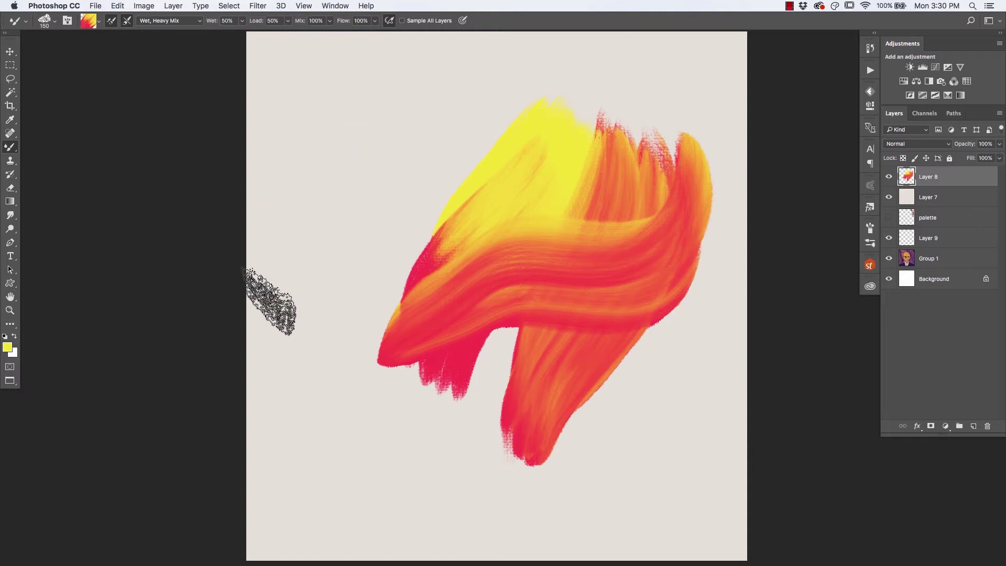
pyautogui.moveTo(469, 80)
pyautogui.mouseDown()
pyautogui.moveTo(455, 202)
pyautogui.moveTo(401, 433)
pyautogui.mouseUp()
pyautogui.moveTo(433, 86)
pyautogui.mouseDown()
pyautogui.moveTo(393, 292)
pyautogui.moveTo(384, 430)
pyautogui.moveTo(377, 404)
pyautogui.moveTo(399, 168)
pyautogui.moveTo(512, 213)
pyautogui.mouseUp()
pyautogui.moveTo(434, 123)
pyautogui.mouseDown()
pyautogui.moveTo(515, 181)
pyautogui.moveTo(385, 397)
pyautogui.moveTo(413, 376)
pyautogui.moveTo(483, 270)
pyautogui.moveTo(638, 224)
pyautogui.moveTo(696, 90)
pyautogui.moveTo(667, 79)
pyautogui.moveTo(698, 69)
pyautogui.moveTo(684, 179)
pyautogui.moveTo(594, 304)
pyautogui.moveTo(421, 347)
pyautogui.moveTo(334, 463)
pyautogui.moveTo(325, 517)
pyautogui.moveTo(372, 259)
pyautogui.moveTo(319, 433)
pyautogui.moveTo(345, 404)
pyautogui.moveTo(356, 250)
pyautogui.moveTo(388, 74)
pyautogui.moveTo(323, 229)
pyautogui.moveTo(341, 411)
pyautogui.moveTo(306, 473)
pyautogui.moveTo(354, 241)
pyautogui.moveTo(326, 287)
pyautogui.moveTo(335, 436)
pyautogui.moveTo(324, 321)
pyautogui.moveTo(361, 142)
pyautogui.moveTo(347, 131)
pyautogui.moveTo(306, 319)
pyautogui.moveTo(350, 162)
pyautogui.moveTo(330, 372)
pyautogui.moveTo(326, 155)
pyautogui.moveTo(285, 249)
pyautogui.moveTo(330, 442)
pyautogui.moveTo(292, 481)
pyautogui.moveTo(247, 283)
pyautogui.moveTo(369, 100)
pyautogui.moveTo(300, 187)
pyautogui.moveTo(323, 311)
pyautogui.moveTo(357, 145)
pyautogui.moveTo(327, 193)
pyautogui.mouseUp()
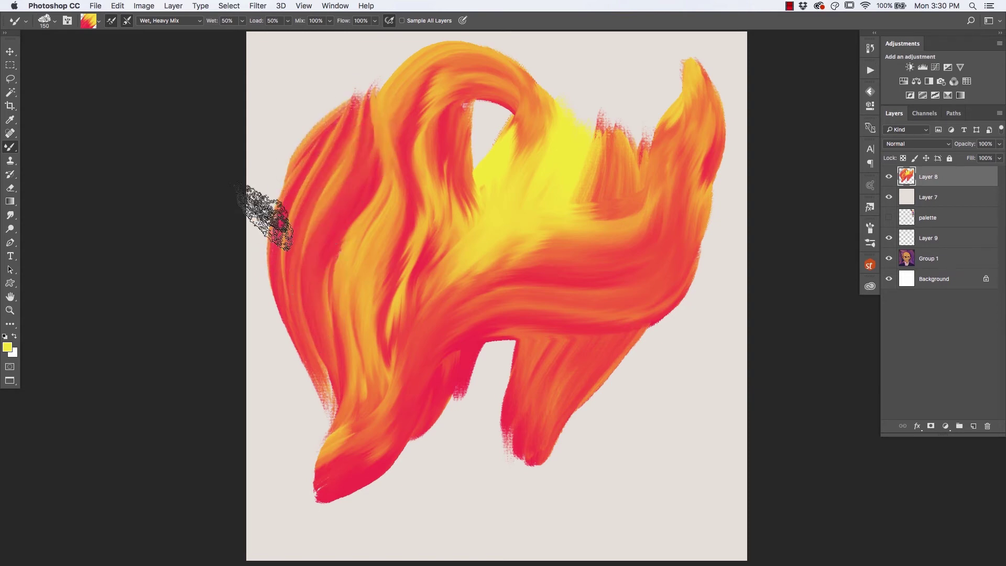
# - Load the MUNCH - Short Flat Blender preset and blend yellow through the painted shape with long curved strokes
pyautogui.click(26, 22)
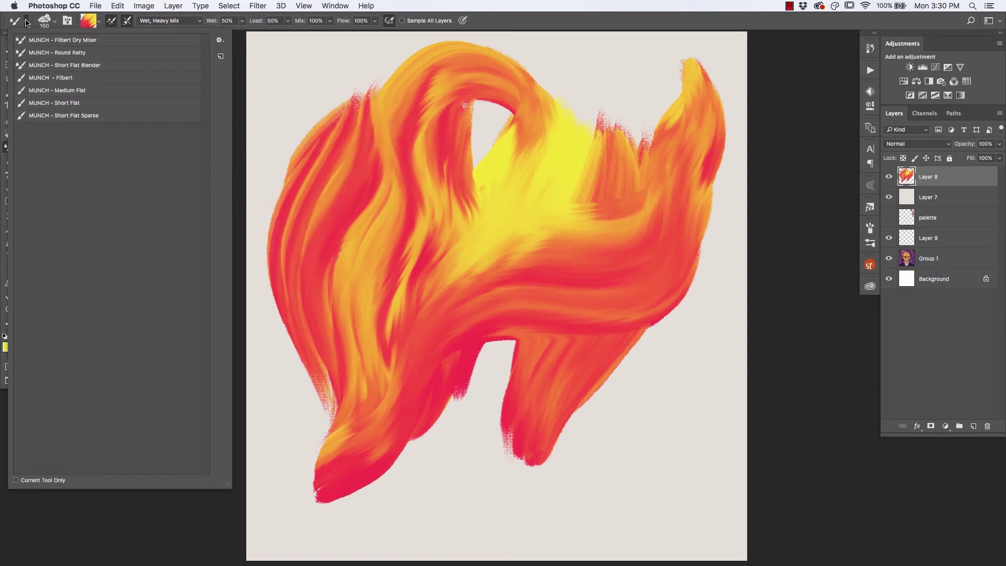
pyautogui.click(44, 67)
pyautogui.click(348, 274)
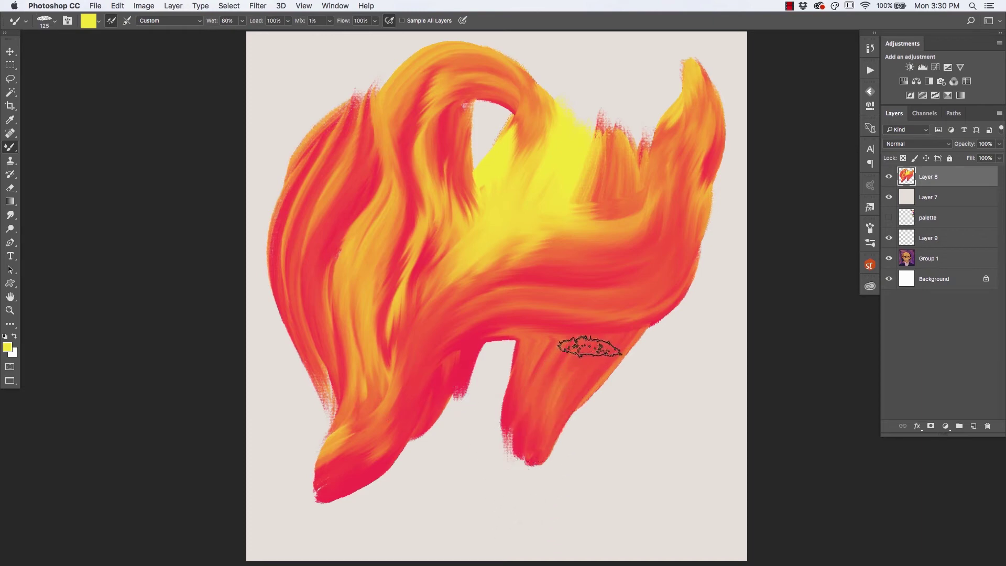
pyautogui.moveTo(479, 118)
pyautogui.mouseDown()
pyautogui.moveTo(571, 181)
pyautogui.moveTo(618, 301)
pyautogui.moveTo(618, 262)
pyautogui.moveTo(526, 114)
pyautogui.moveTo(489, 85)
pyautogui.moveTo(597, 175)
pyautogui.moveTo(585, 331)
pyautogui.moveTo(612, 173)
pyautogui.moveTo(586, 118)
pyautogui.moveTo(642, 220)
pyautogui.moveTo(559, 363)
pyautogui.moveTo(589, 343)
pyautogui.moveTo(632, 132)
pyautogui.moveTo(590, 96)
pyautogui.moveTo(639, 265)
pyautogui.moveTo(534, 85)
pyautogui.mouseUp()
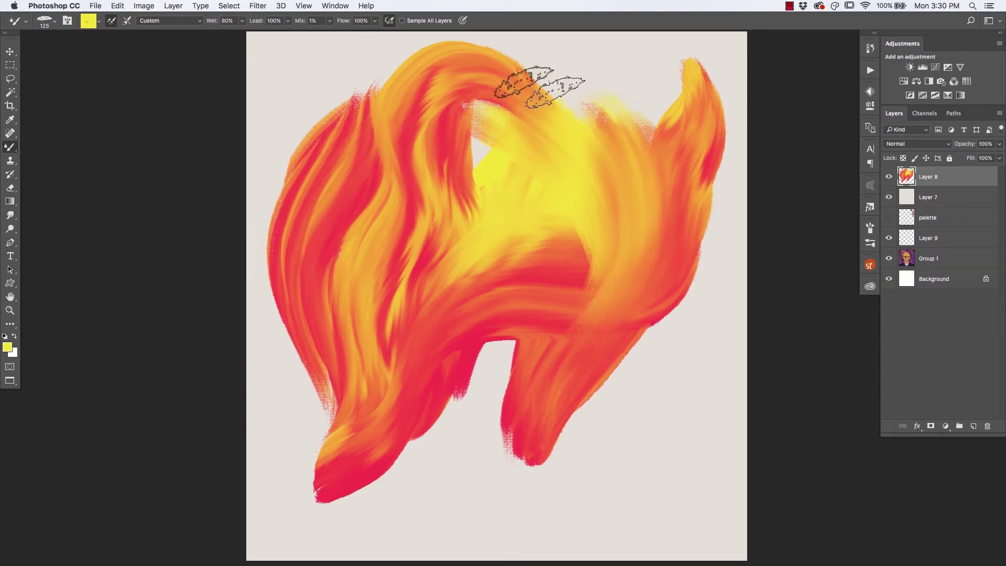
pyautogui.moveTo(396, 343)
pyautogui.mouseDown()
pyautogui.moveTo(412, 216)
pyautogui.moveTo(465, 89)
pyautogui.moveTo(516, 96)
pyautogui.moveTo(392, 147)
pyautogui.moveTo(386, 320)
pyautogui.moveTo(387, 136)
pyautogui.moveTo(469, 60)
pyautogui.moveTo(373, 186)
pyautogui.moveTo(386, 196)
pyautogui.moveTo(432, 55)
pyautogui.moveTo(367, 182)
pyautogui.moveTo(386, 329)
pyautogui.moveTo(397, 285)
pyautogui.mouseUp()
pyautogui.moveTo(531, 109)
pyautogui.mouseDown()
pyautogui.moveTo(393, 99)
pyautogui.moveTo(475, 109)
pyautogui.moveTo(468, 49)
pyautogui.moveTo(396, 110)
pyautogui.moveTo(460, 51)
pyautogui.moveTo(362, 138)
pyautogui.moveTo(404, 70)
pyautogui.moveTo(370, 116)
pyautogui.moveTo(354, 117)
pyautogui.moveTo(382, 86)
pyautogui.moveTo(311, 187)
pyautogui.moveTo(332, 175)
pyautogui.moveTo(364, 98)
pyautogui.moveTo(290, 228)
pyautogui.moveTo(349, 101)
pyautogui.moveTo(279, 237)
pyautogui.moveTo(376, 148)
pyautogui.moveTo(318, 312)
pyautogui.moveTo(338, 152)
pyautogui.moveTo(306, 249)
pyautogui.moveTo(307, 163)
pyautogui.moveTo(282, 209)
pyautogui.moveTo(286, 262)
pyautogui.mouseUp()
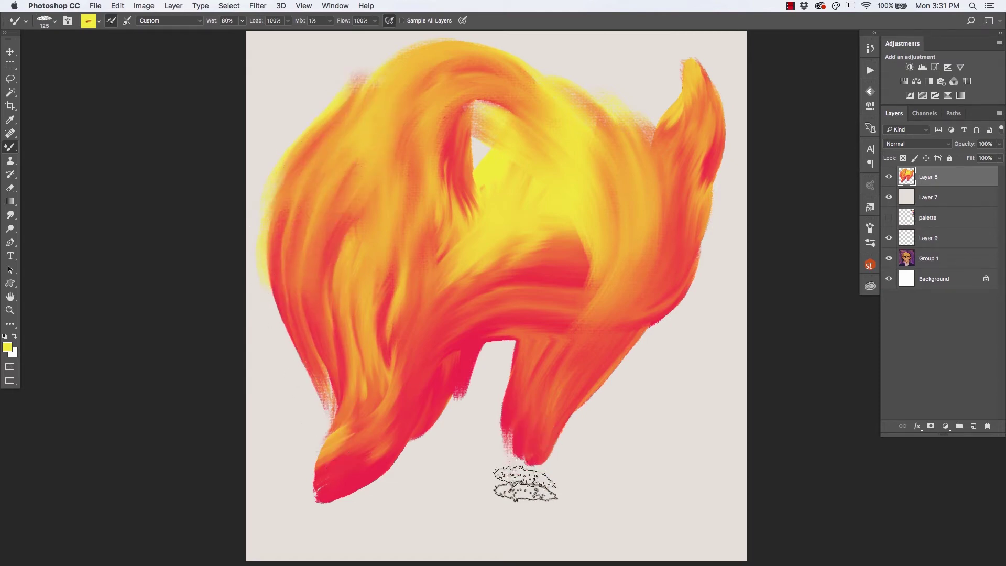
pyautogui.moveTo(521, 478)
pyautogui.mouseDown()
pyautogui.moveTo(660, 232)
pyautogui.moveTo(510, 494)
pyautogui.moveTo(513, 435)
pyautogui.moveTo(607, 287)
pyautogui.moveTo(508, 390)
pyautogui.moveTo(521, 502)
pyautogui.moveTo(554, 413)
pyautogui.moveTo(679, 257)
pyautogui.moveTo(554, 413)
pyautogui.moveTo(681, 219)
pyautogui.moveTo(622, 199)
pyautogui.moveTo(582, 351)
pyautogui.moveTo(632, 138)
pyautogui.moveTo(641, 230)
pyautogui.moveTo(671, 194)
pyautogui.moveTo(526, 101)
pyautogui.mouseUp()
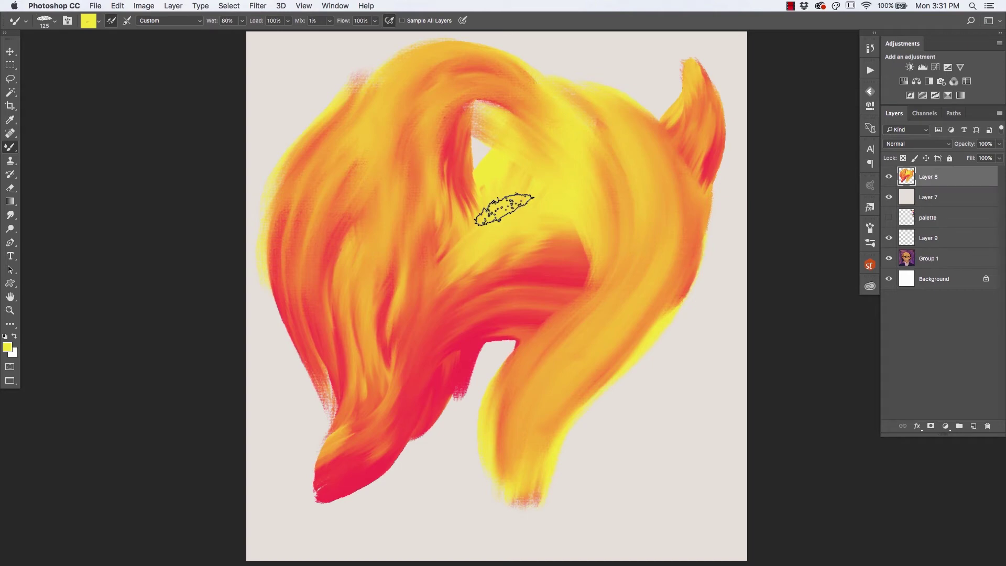
pyautogui.moveTo(504, 209)
pyautogui.mouseDown()
pyautogui.moveTo(536, 311)
pyautogui.moveTo(580, 267)
pyautogui.moveTo(581, 276)
pyautogui.moveTo(489, 404)
pyautogui.mouseUp()
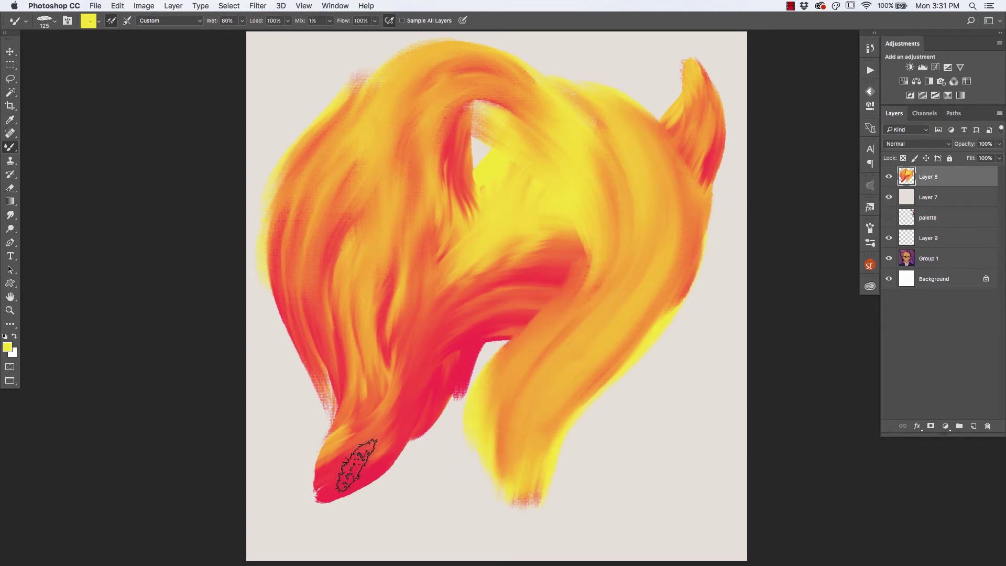
# - Clear the whole blended red and yellow painting from Layer 8 and deselect
pyautogui.press('super+a')
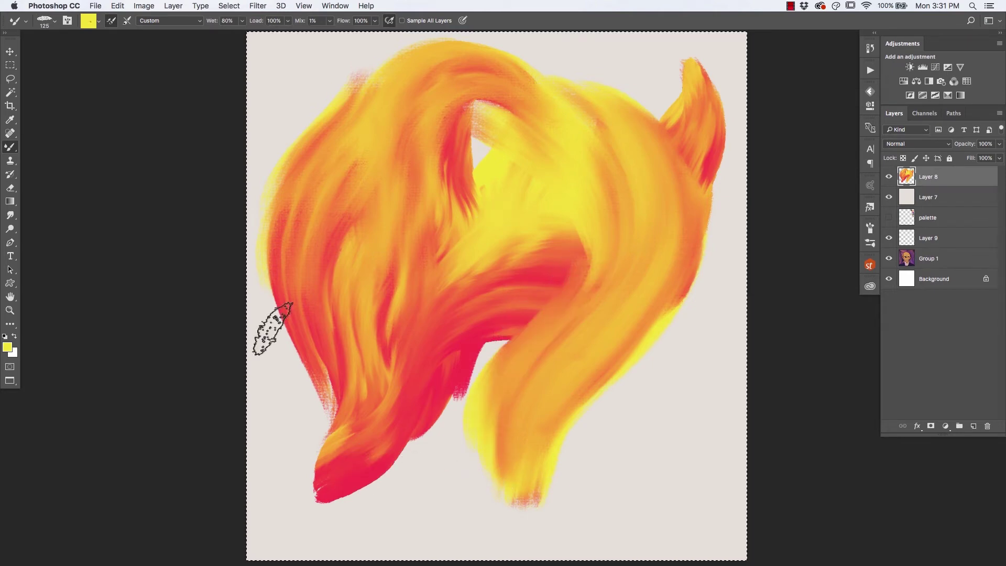
pyautogui.press('BackSpace')
pyautogui.press('super+d')
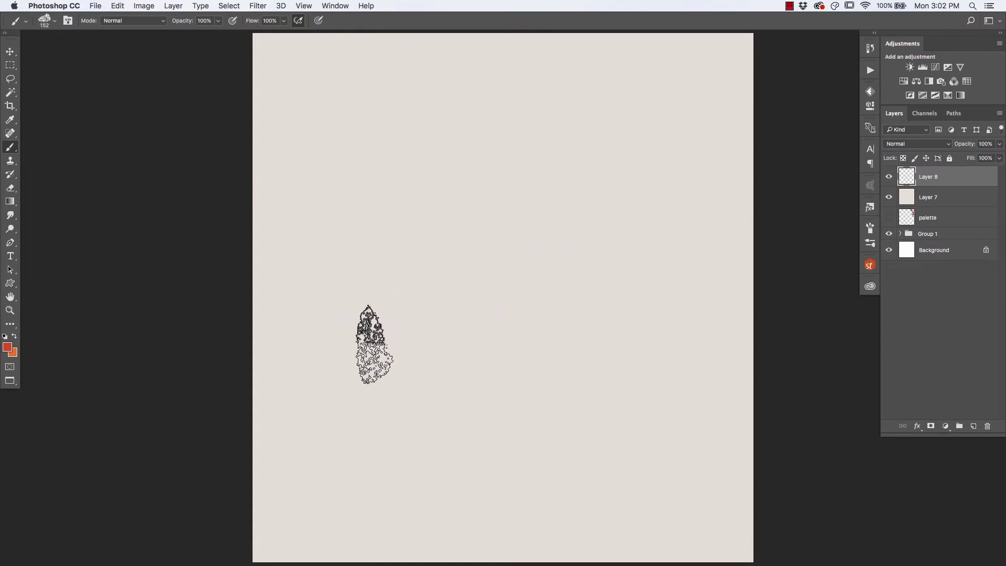
# - Load the MUNCH - Filbert brush preset and open its Color Dynamics settings
pyautogui.click(26, 22)
pyautogui.click(39, 79)
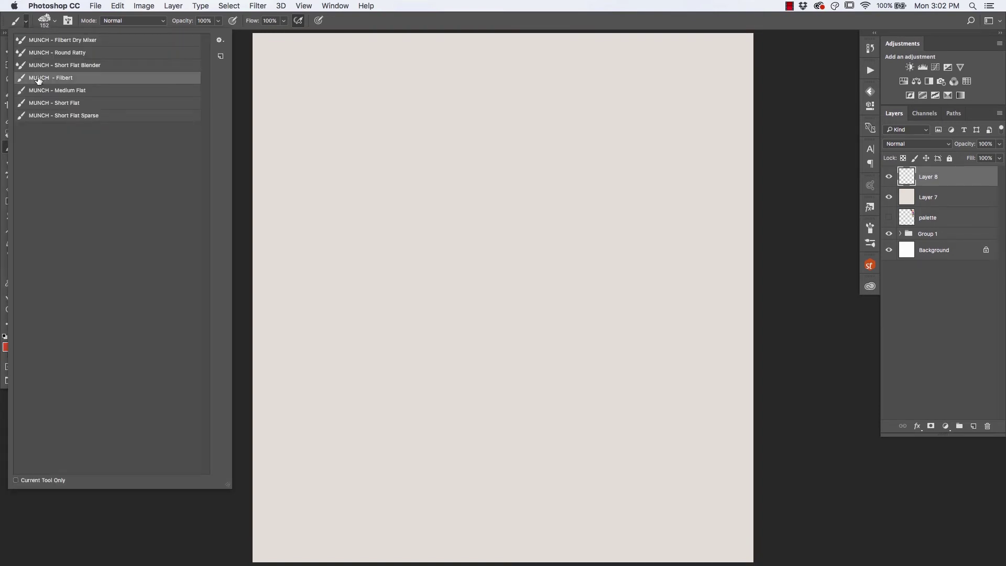
pyautogui.click(500, 319)
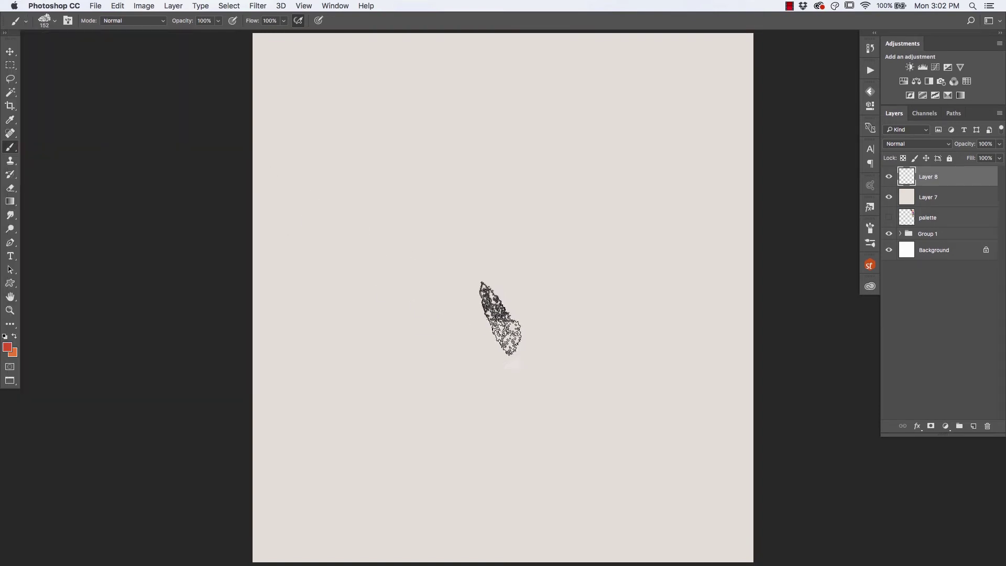
pyautogui.click(870, 228)
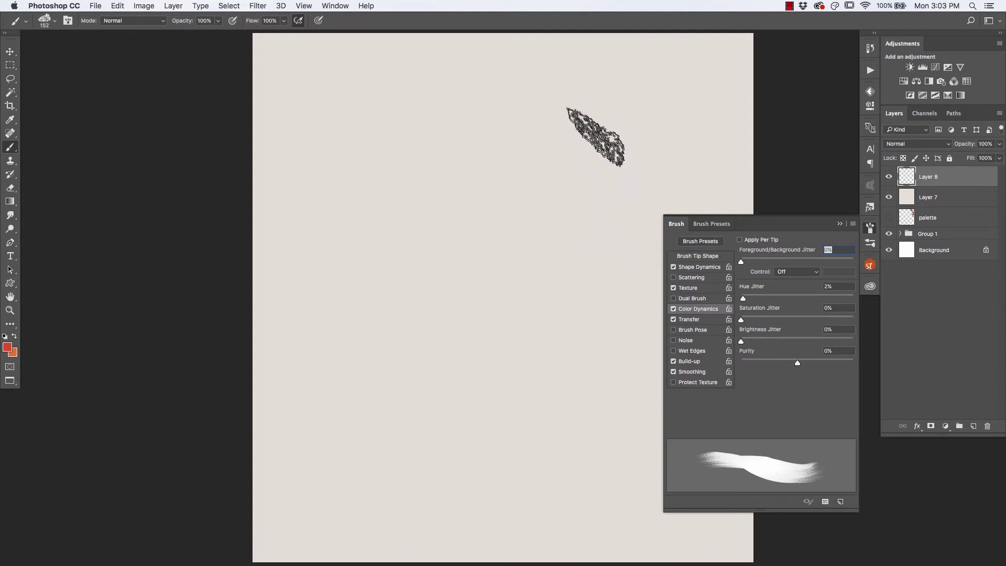
# - Paint five wavy vertical red-orange strokes side by side, and cover the three leftmost ones with overlapping strokes to show the hue variation
pyautogui.moveTo(581, 144); pyautogui.dragTo(530, 434)
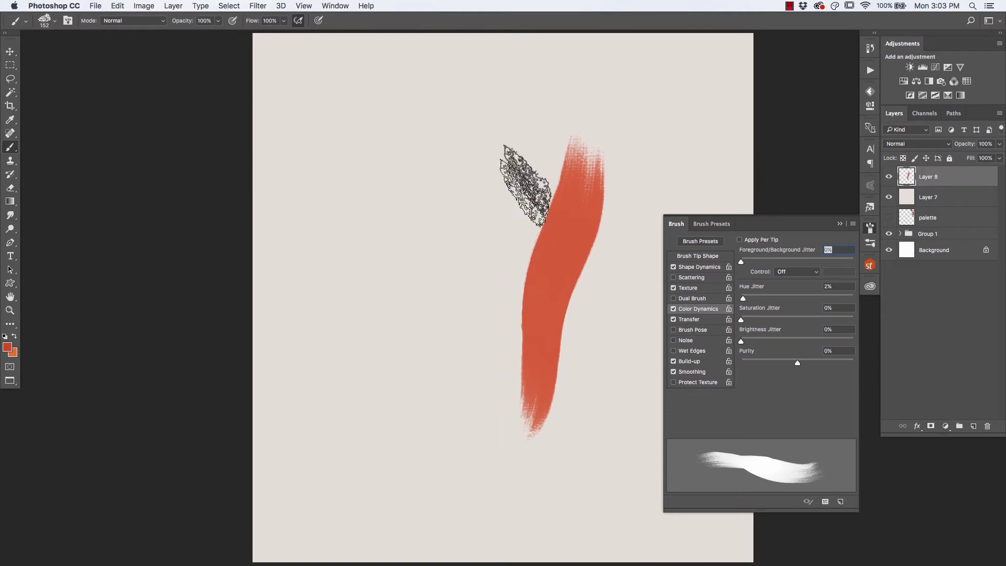
pyautogui.moveTo(521, 131)
pyautogui.mouseDown()
pyautogui.moveTo(478, 340)
pyautogui.moveTo(479, 419)
pyautogui.mouseUp()
pyautogui.moveTo(464, 131)
pyautogui.mouseDown()
pyautogui.moveTo(427, 259)
pyautogui.moveTo(419, 398)
pyautogui.mouseUp()
pyautogui.moveTo(388, 118)
pyautogui.mouseDown()
pyautogui.moveTo(371, 219)
pyautogui.moveTo(364, 385)
pyautogui.mouseUp()
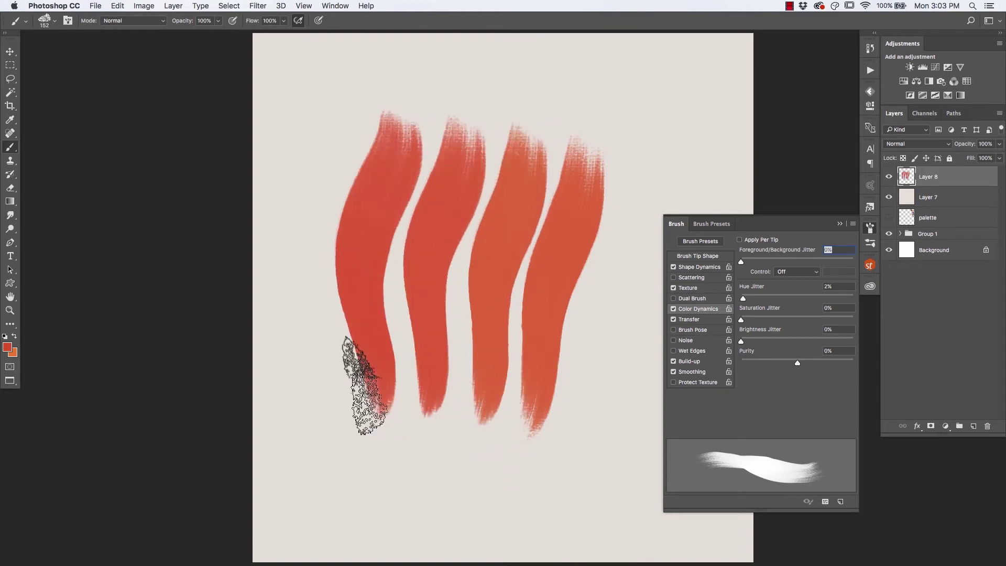
pyautogui.moveTo(337, 102)
pyautogui.mouseDown()
pyautogui.moveTo(314, 348)
pyautogui.moveTo(335, 416)
pyautogui.mouseUp()
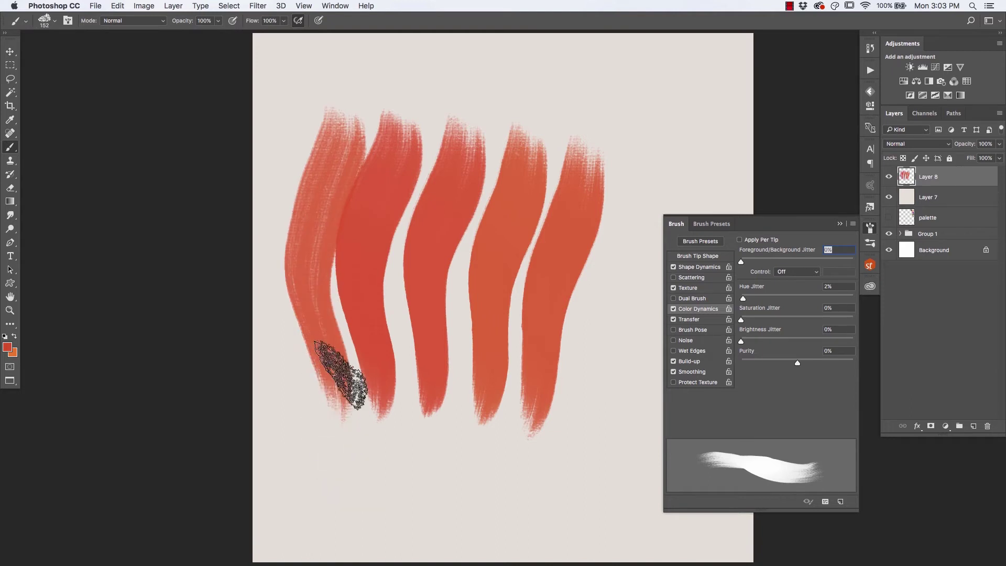
pyautogui.moveTo(341, 374)
pyautogui.mouseDown()
pyautogui.moveTo(388, 135)
pyautogui.moveTo(339, 260)
pyautogui.moveTo(358, 405)
pyautogui.moveTo(319, 253)
pyautogui.moveTo(317, 332)
pyautogui.mouseUp()
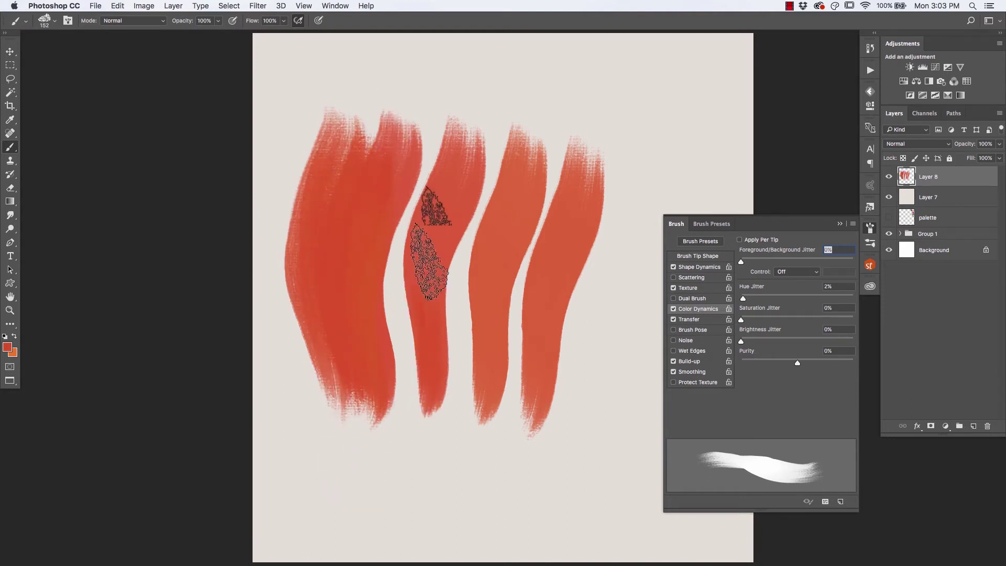
pyautogui.moveTo(455, 130)
pyautogui.mouseDown()
pyautogui.moveTo(403, 327)
pyautogui.moveTo(431, 141)
pyautogui.moveTo(397, 353)
pyautogui.moveTo(391, 172)
pyautogui.mouseUp()
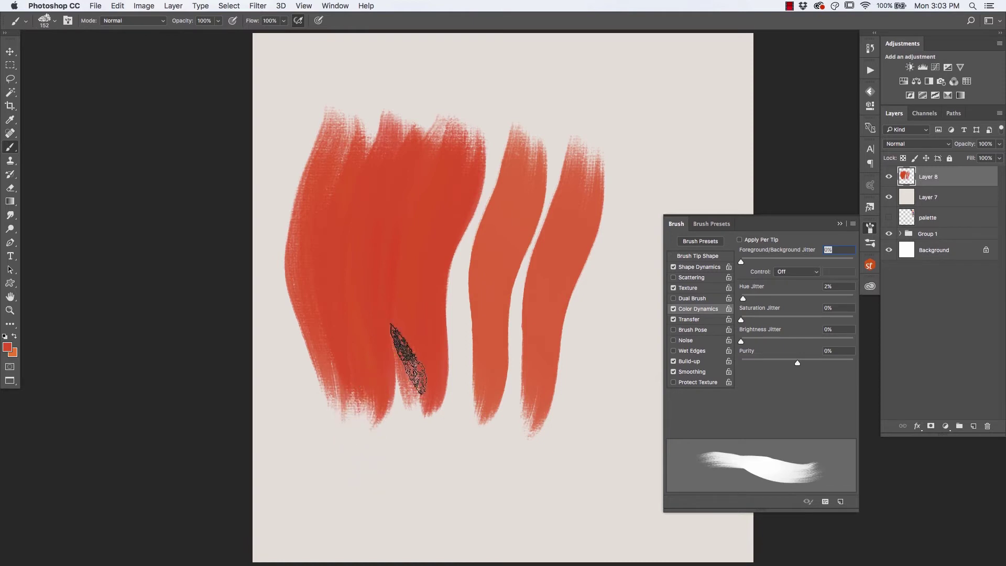
# - Clear all the red-orange test strokes from Layer 8 and deselect
pyautogui.press('super+a')
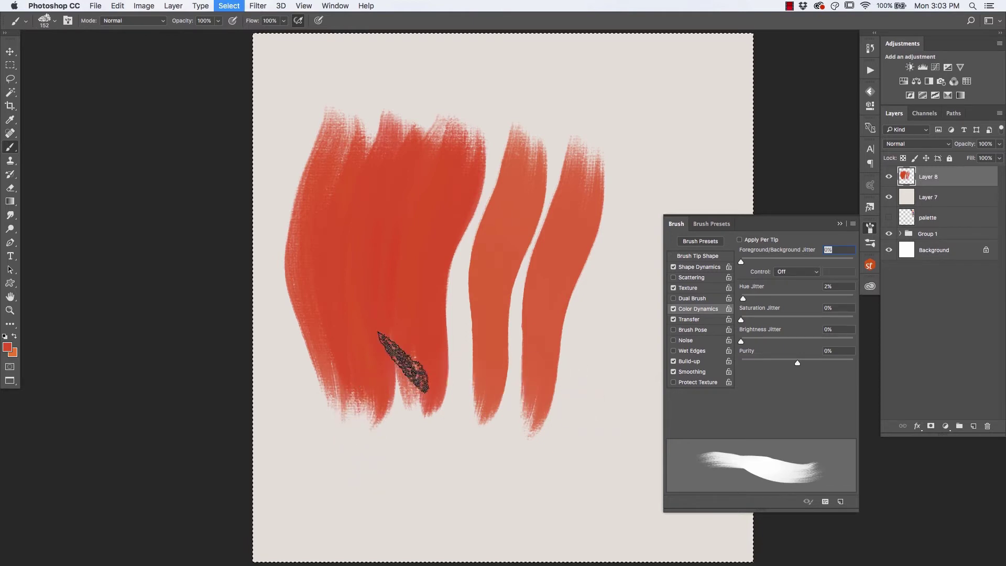
pyautogui.press('Delete')
pyautogui.press('super+d')
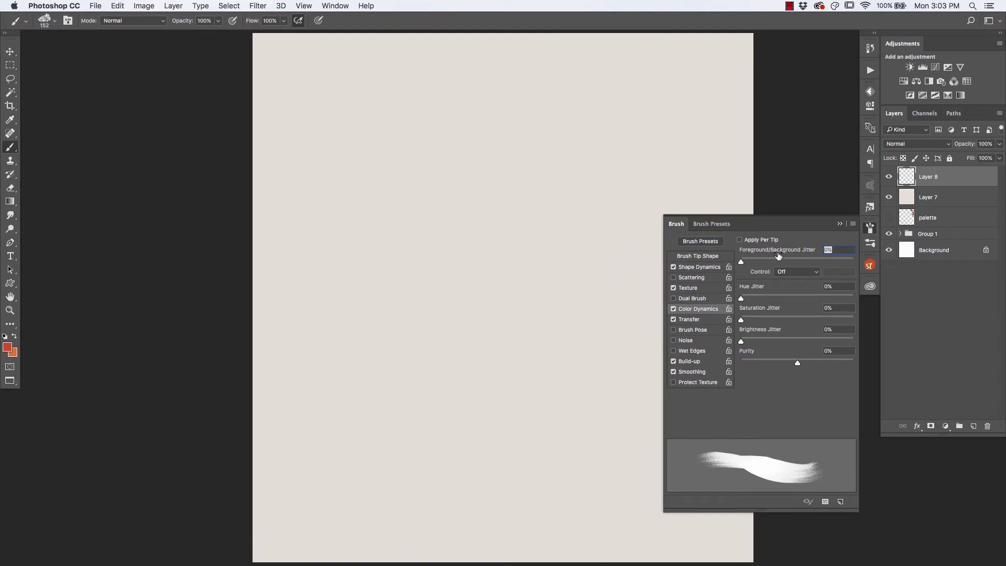
# - Set the Foreground/Background Jitter control to Pen Pressure and enable Apply Per Tip
pyautogui.click(782, 272)
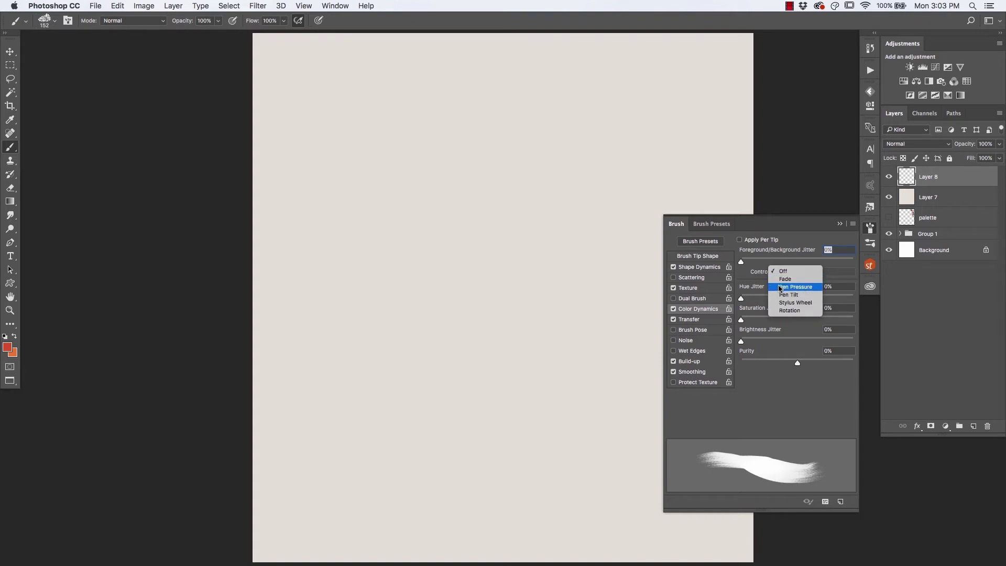
pyautogui.click(780, 287)
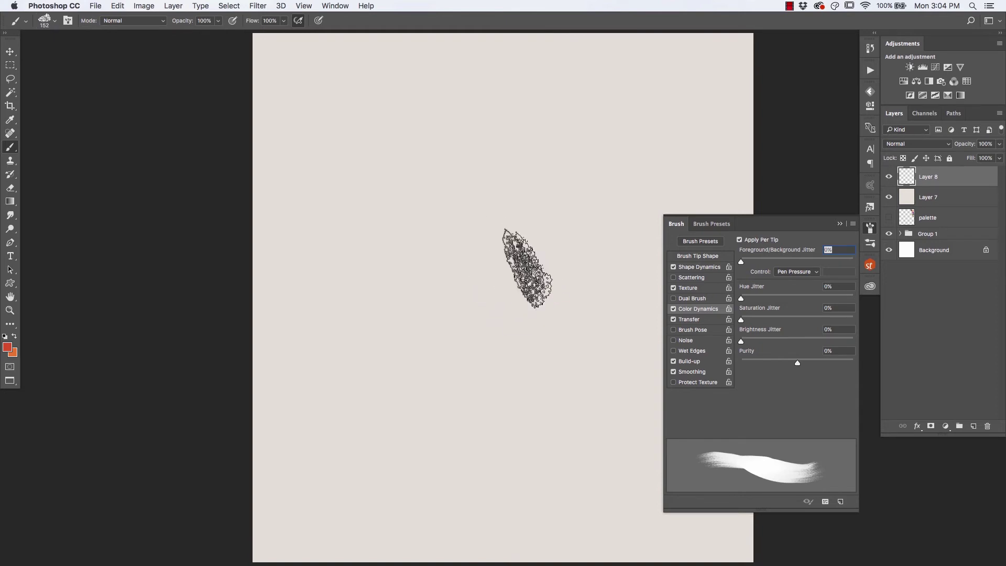
# - Set the background color to blue #2460e9 and paint a pressure-controlled stroke from the canvas's upper right toward its center
pyautogui.click(13, 354)
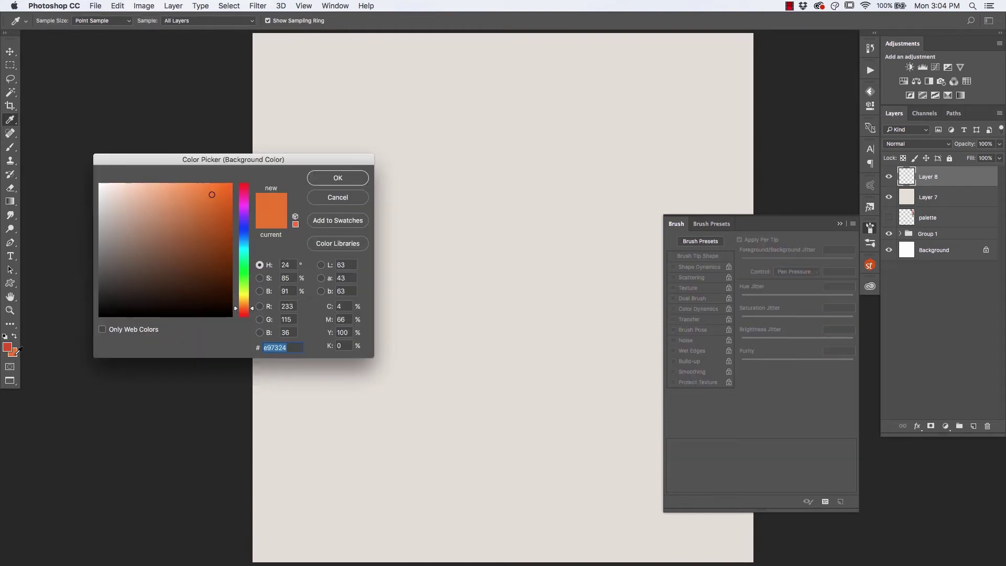
pyautogui.click(246, 235)
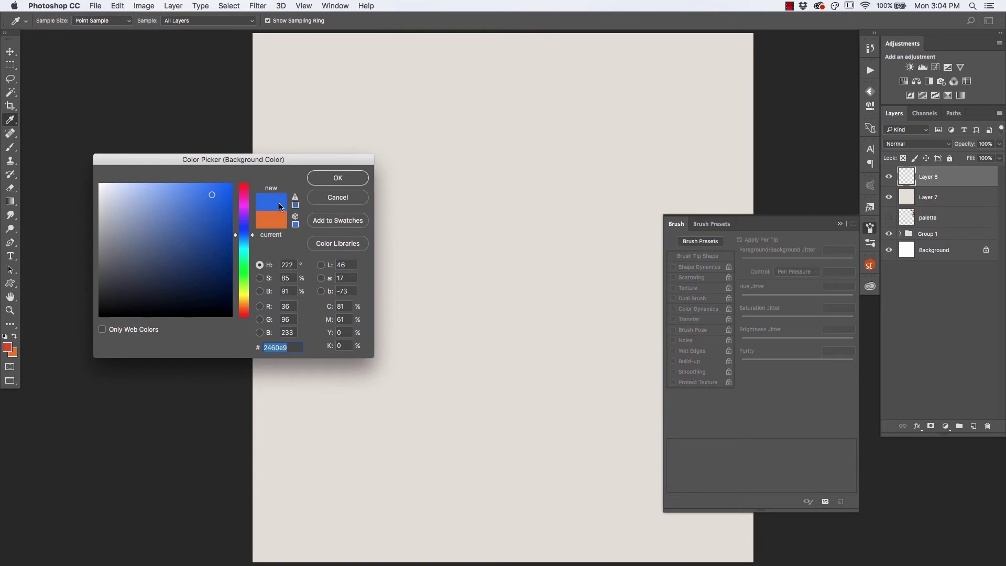
pyautogui.click(338, 183)
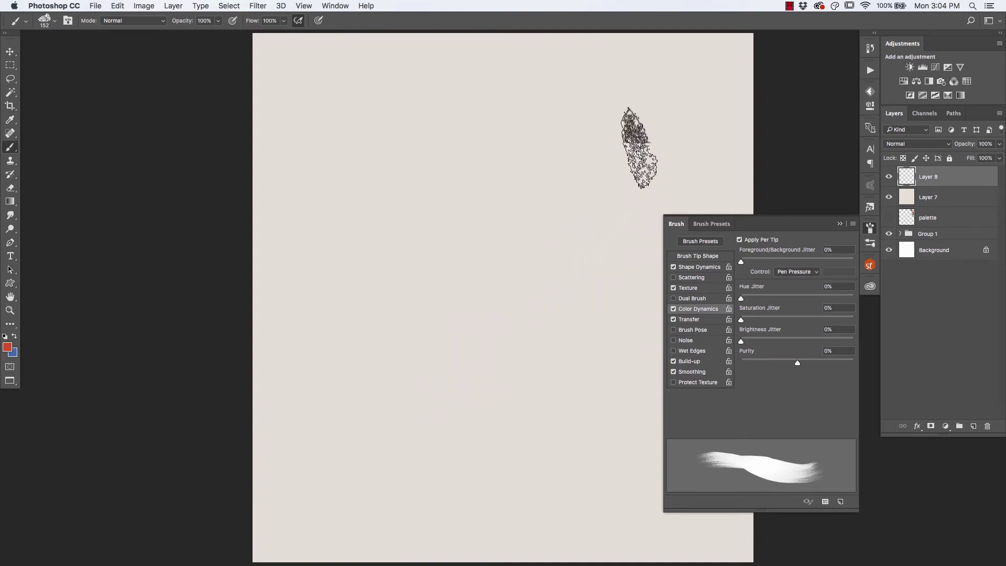
pyautogui.moveTo(639, 148)
pyautogui.mouseDown()
pyautogui.moveTo(621, 181)
pyautogui.moveTo(563, 232)
pyautogui.moveTo(478, 287)
pyautogui.moveTo(365, 459)
pyautogui.moveTo(393, 393)
pyautogui.moveTo(458, 312)
pyautogui.moveTo(593, 205)
pyautogui.moveTo(632, 121)
pyautogui.moveTo(473, 282)
pyautogui.moveTo(490, 260)
pyautogui.moveTo(642, 133)
pyautogui.moveTo(593, 205)
pyautogui.moveTo(479, 283)
pyautogui.moveTo(398, 390)
pyautogui.moveTo(345, 432)
pyautogui.moveTo(340, 426)
pyautogui.moveTo(380, 406)
pyautogui.moveTo(469, 285)
pyautogui.moveTo(591, 207)
pyautogui.moveTo(496, 263)
pyautogui.moveTo(357, 425)
pyautogui.moveTo(420, 343)
pyautogui.moveTo(388, 396)
pyautogui.moveTo(452, 276)
pyautogui.moveTo(614, 124)
pyautogui.moveTo(478, 245)
pyautogui.moveTo(375, 395)
pyautogui.moveTo(419, 334)
pyautogui.moveTo(607, 158)
pyautogui.moveTo(477, 262)
pyautogui.moveTo(400, 386)
pyautogui.moveTo(486, 240)
pyautogui.moveTo(594, 177)
pyautogui.moveTo(457, 293)
pyautogui.moveTo(371, 409)
pyautogui.moveTo(449, 266)
pyautogui.moveTo(585, 160)
pyautogui.moveTo(369, 411)
pyautogui.moveTo(608, 162)
pyautogui.moveTo(456, 306)
pyautogui.moveTo(365, 417)
pyautogui.moveTo(478, 258)
pyautogui.moveTo(539, 242)
pyautogui.moveTo(490, 259)
pyautogui.mouseUp()
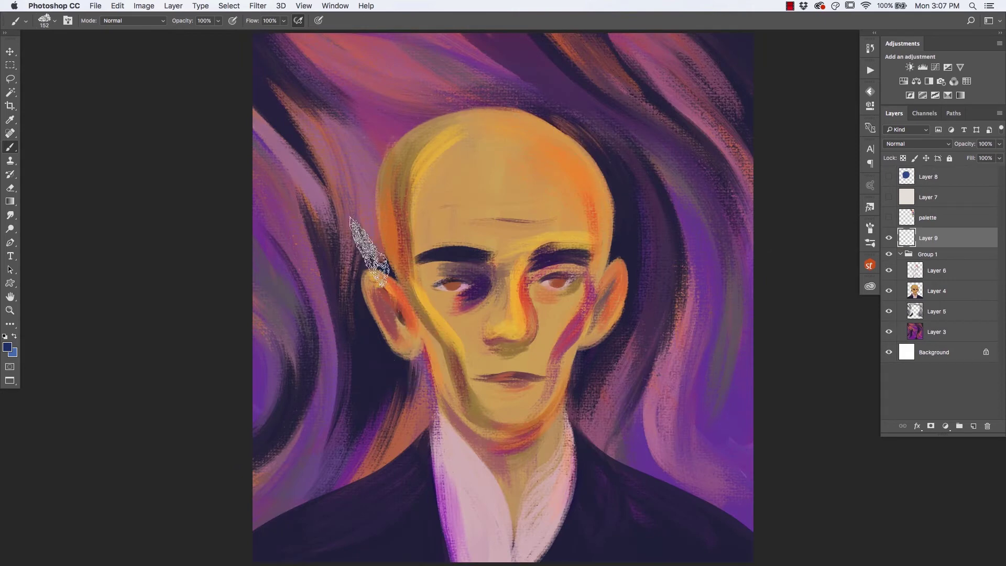
# - Merge Group 1 into a single layer, choose the MUNCH - Filbert Dry Mixer preset and load it with purple-pink paint from the background
pyautogui.click(900, 254)
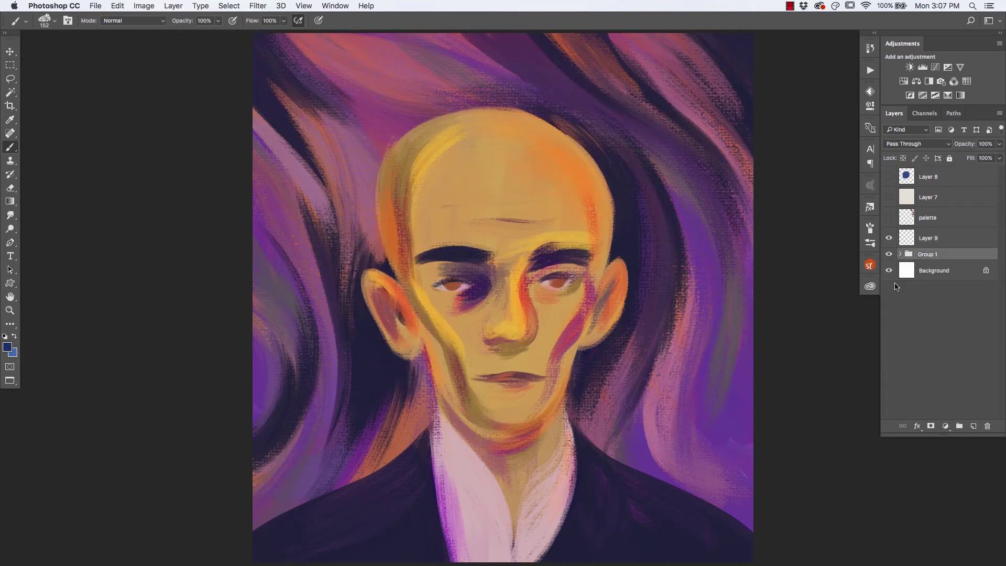
pyautogui.press('super+e')
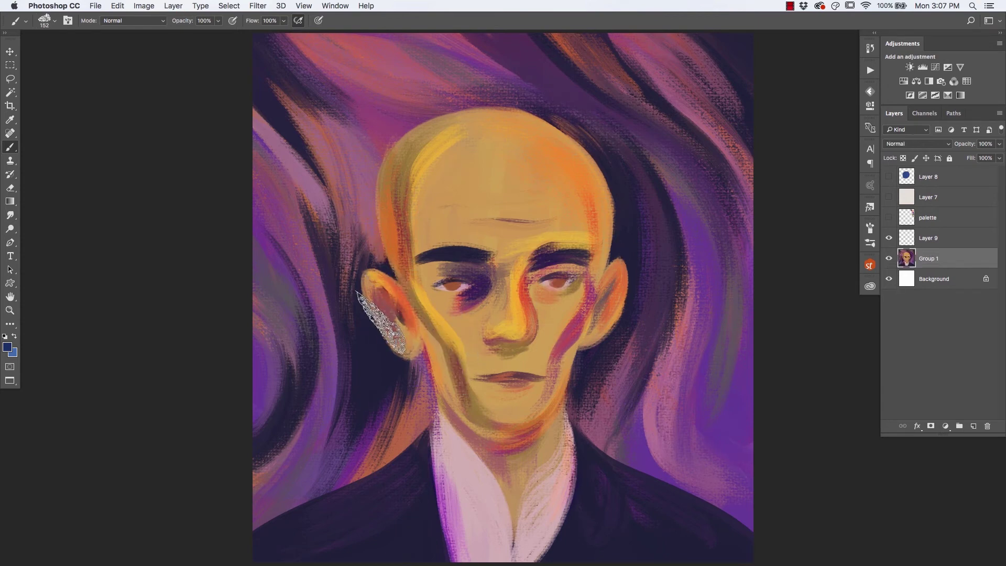
pyautogui.click(24, 23)
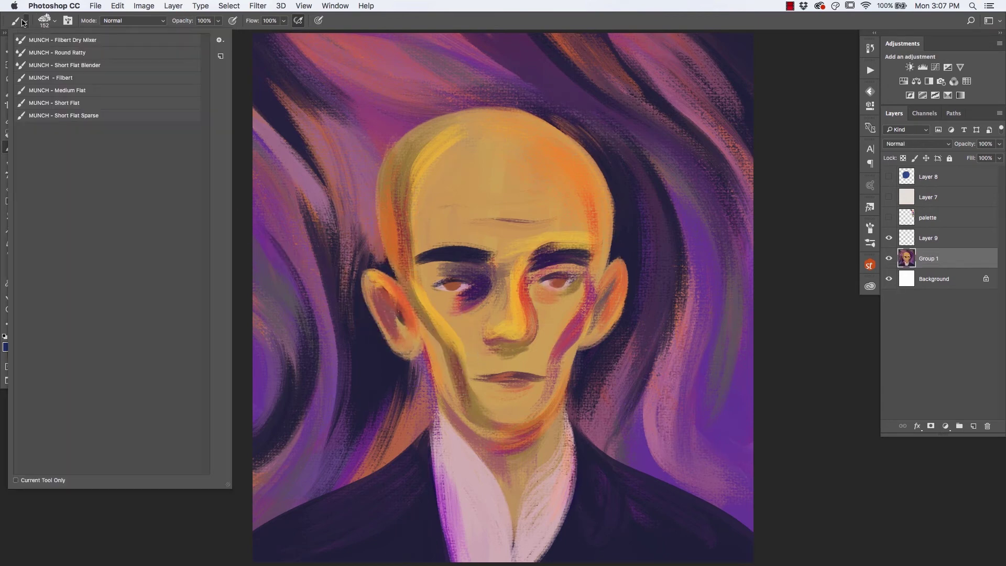
pyautogui.click(58, 41)
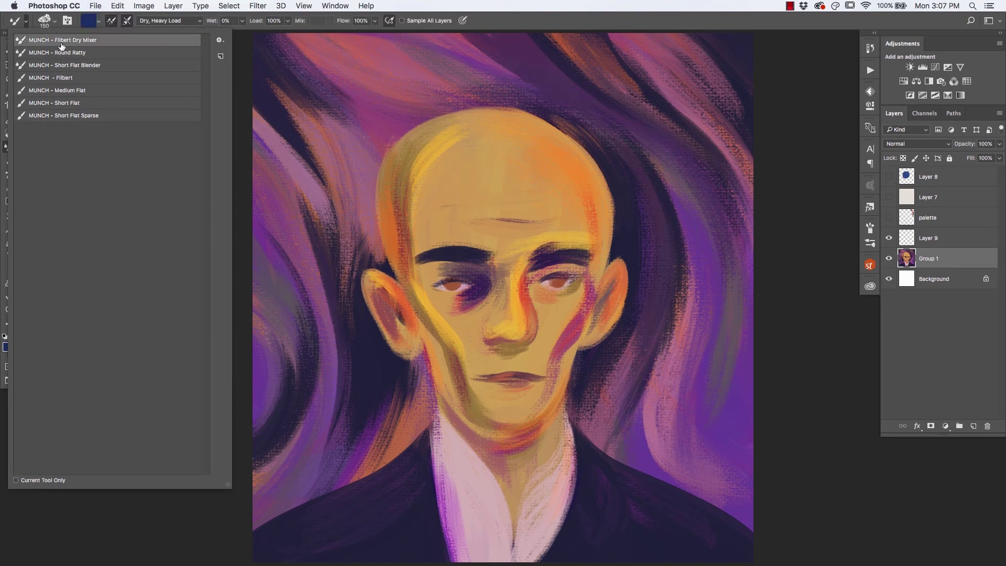
pyautogui.click(291, 275)
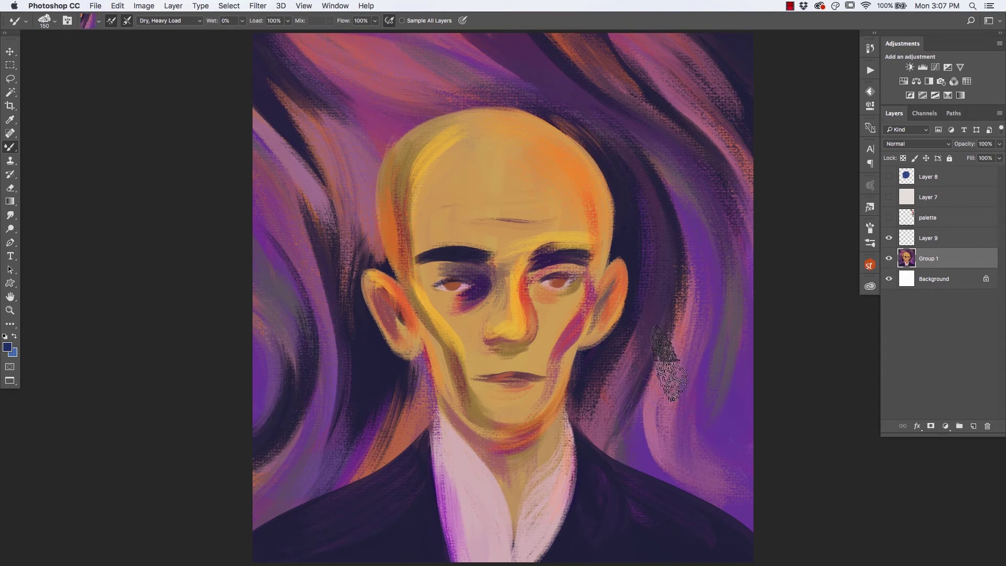
# - Try a broad pink stroke across the background at the portrait's upper right, and undo it
pyautogui.moveTo(662, 343)
pyautogui.mouseDown()
pyautogui.moveTo(659, 390)
pyautogui.moveTo(677, 343)
pyautogui.moveTo(664, 385)
pyautogui.mouseUp()
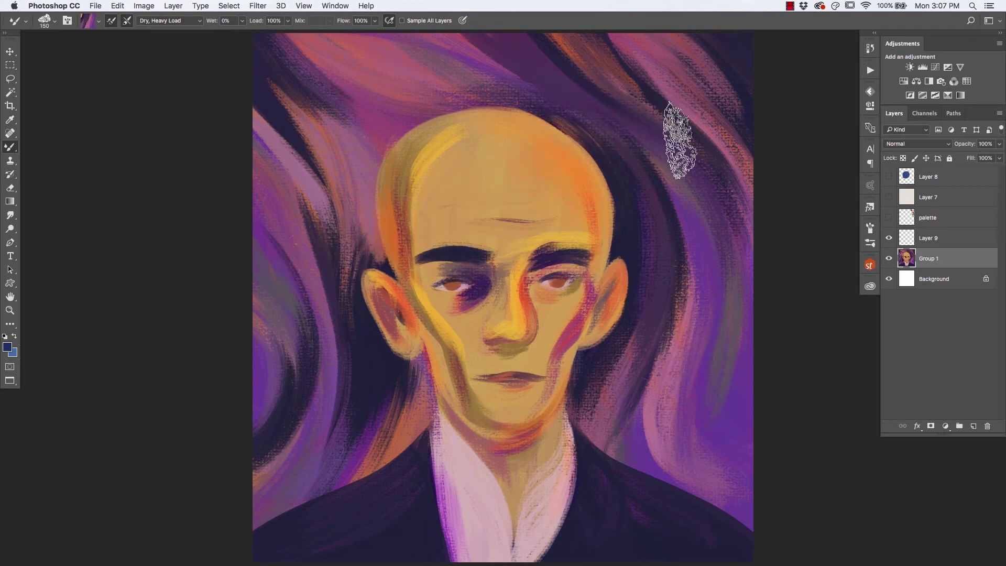
pyautogui.moveTo(701, 168); pyautogui.dragTo(544, 35)
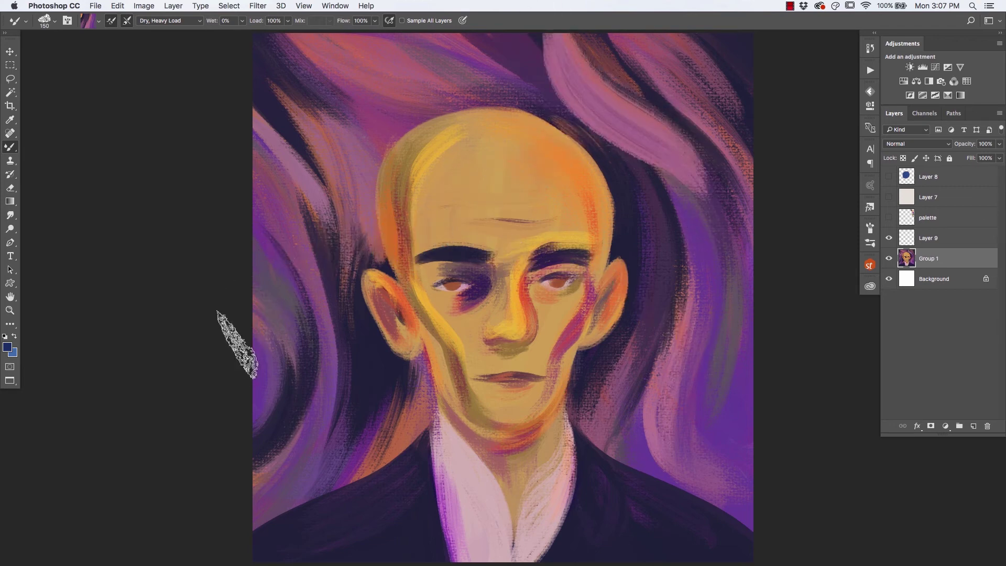
pyautogui.press('super+z')
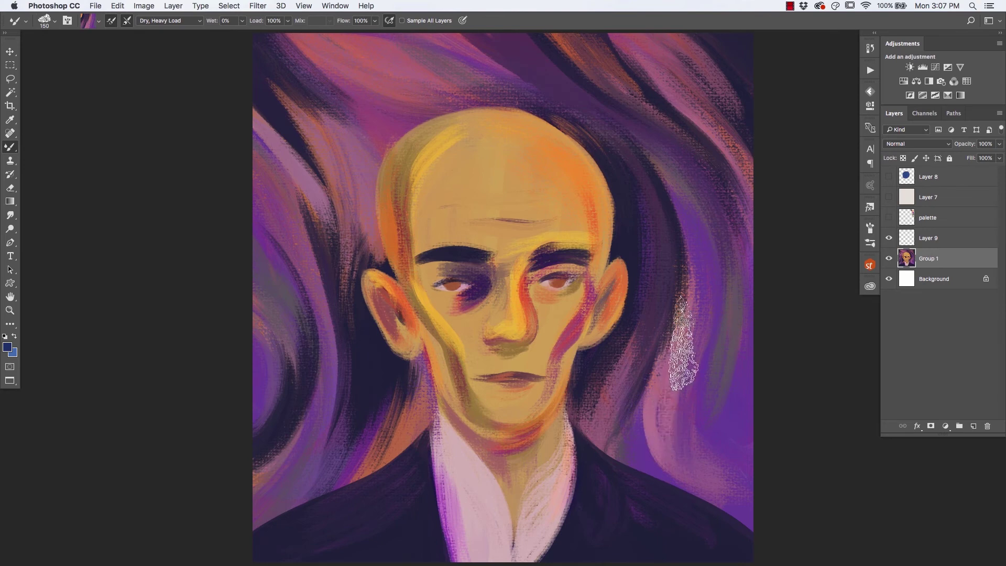
# - Paint long curved pink, purple and dark strokes in the background right of the head, sampling mixed paint from the canvas between strokes
pyautogui.moveTo(651, 420)
pyautogui.mouseDown()
pyautogui.moveTo(680, 224)
pyautogui.moveTo(622, 127)
pyautogui.moveTo(555, 50)
pyautogui.mouseUp()
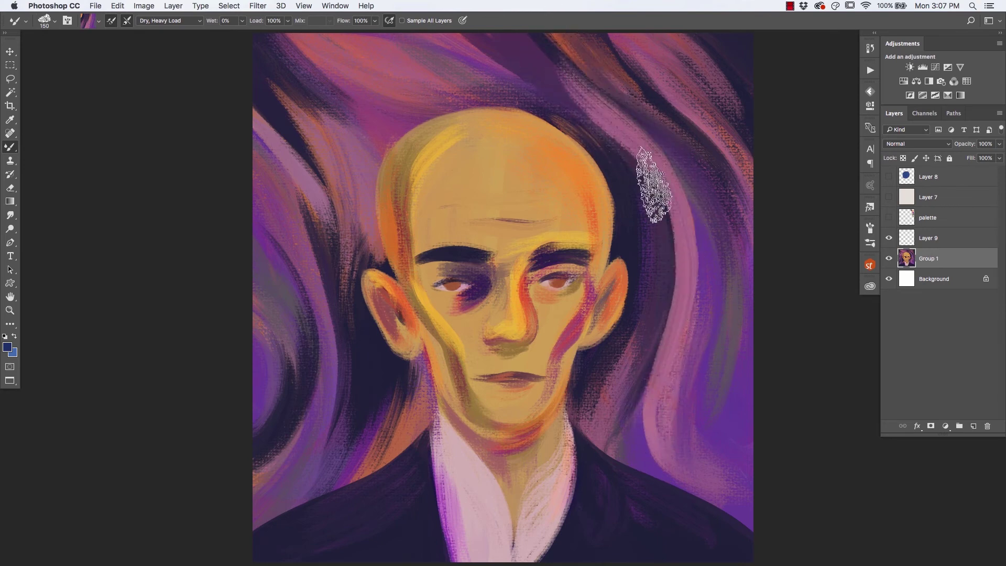
pyautogui.keyDown('alt'); pyautogui.click(705, 270); pyautogui.keyUp('alt')
pyautogui.moveTo(718, 236); pyautogui.dragTo(588, 101)
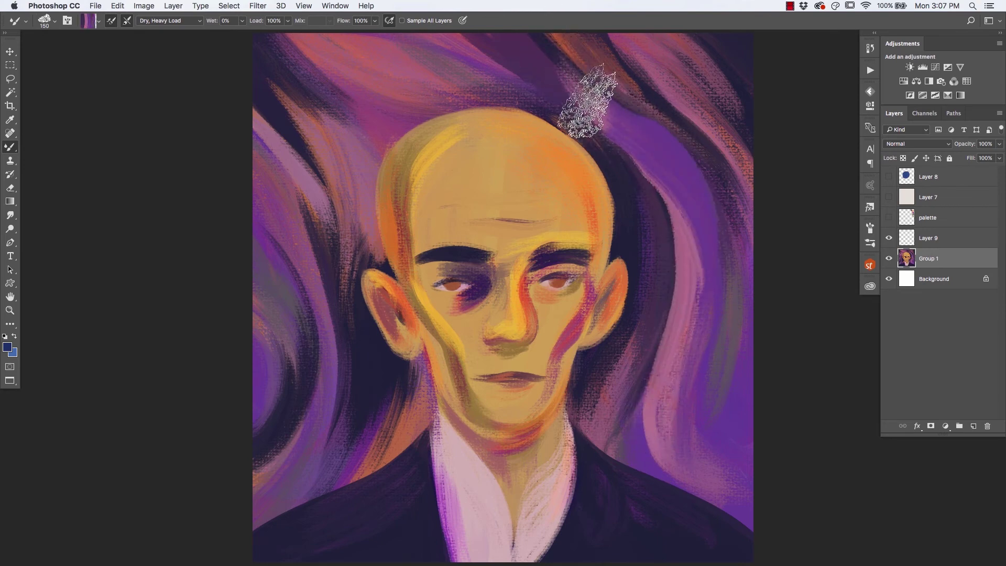
pyautogui.keyDown('alt'); pyautogui.click(722, 167); pyautogui.keyUp('alt')
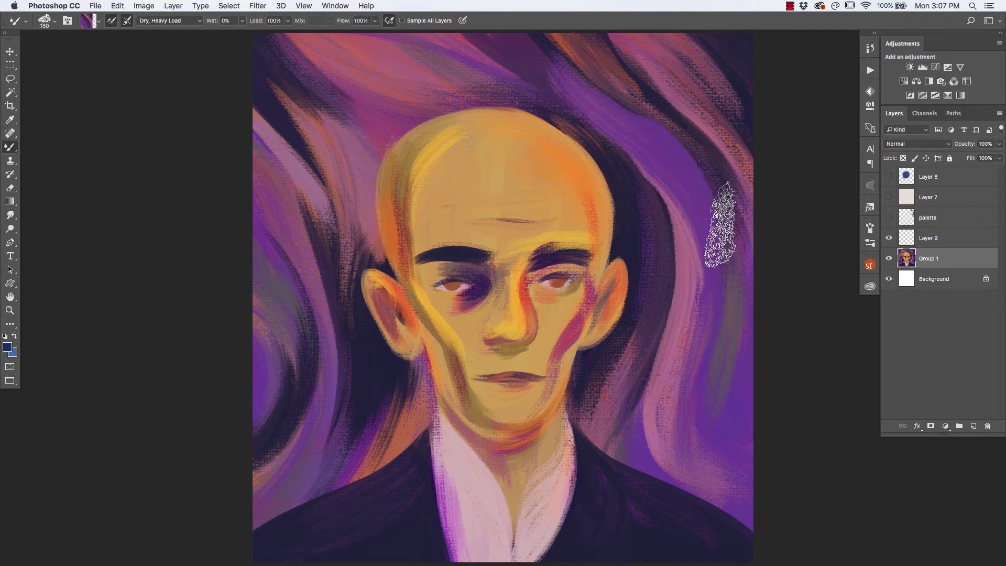
pyautogui.moveTo(721, 225); pyautogui.dragTo(575, 67)
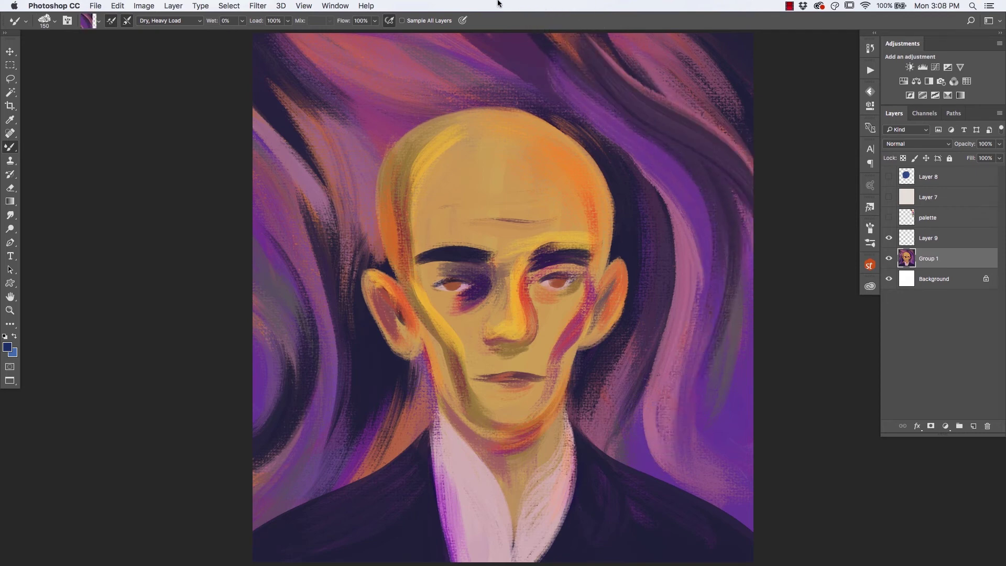
# - Sample mauve paint from the upper right background and layer mauve and purple strokes sweeping from above the head down its right side
pyautogui.keyDown('alt'); pyautogui.click(664, 75); pyautogui.keyUp('alt')
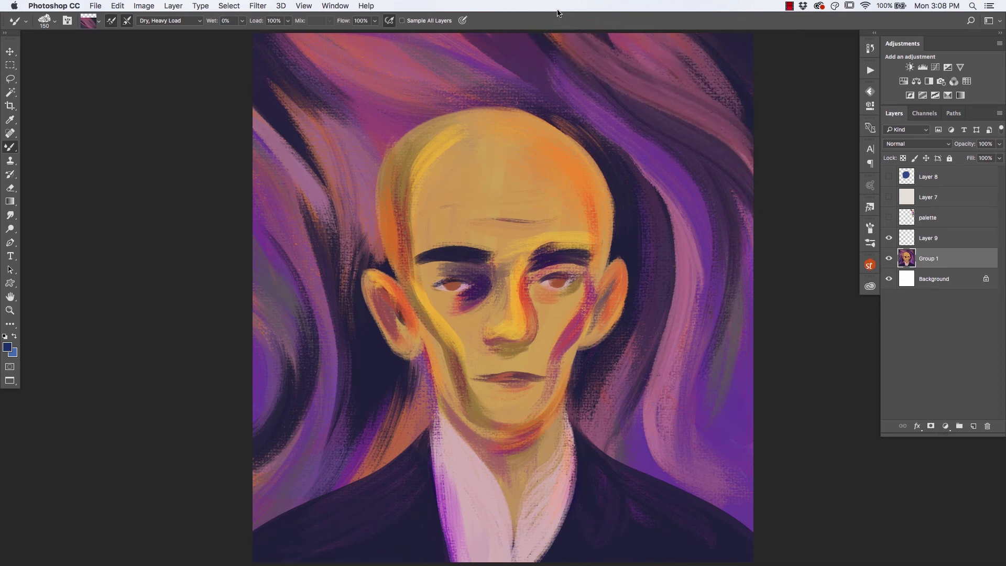
pyautogui.moveTo(744, 156); pyautogui.dragTo(715, 305)
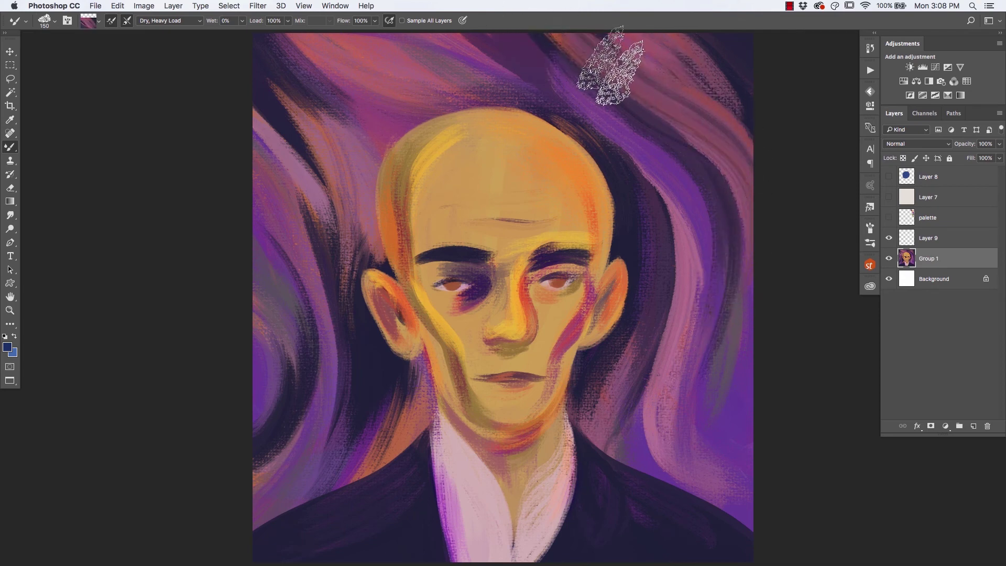
pyautogui.moveTo(612, 47); pyautogui.dragTo(745, 156)
pyautogui.moveTo(591, 33); pyautogui.dragTo(702, 316)
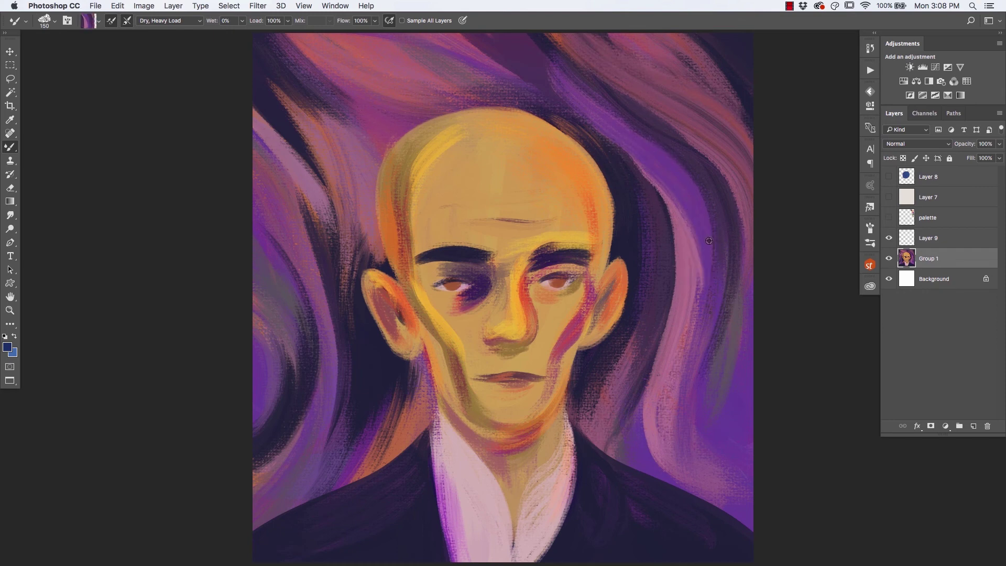
pyautogui.moveTo(583, 56)
pyautogui.mouseDown()
pyautogui.moveTo(740, 252)
pyautogui.moveTo(701, 353)
pyautogui.mouseUp()
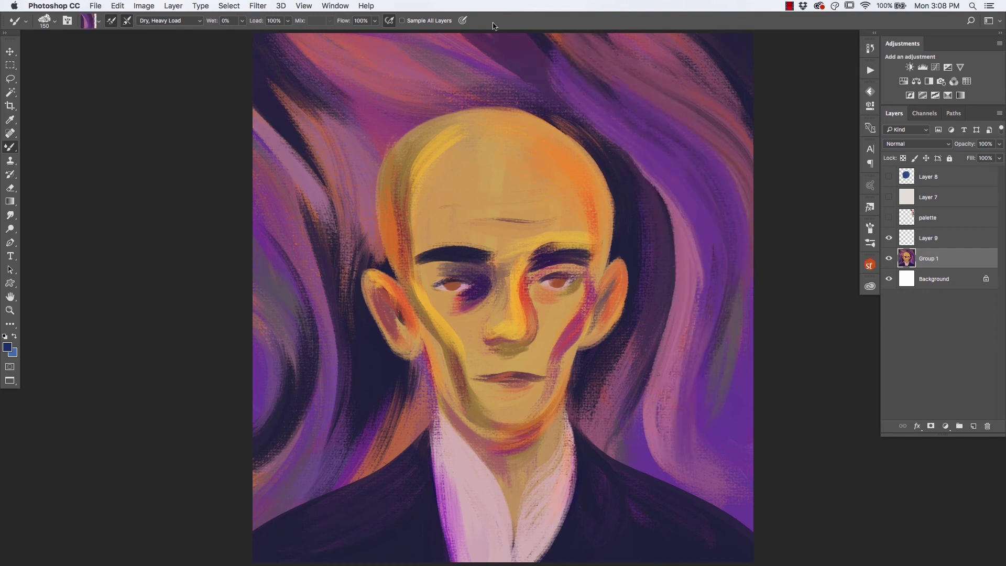
pyautogui.moveTo(473, 51)
pyautogui.mouseDown()
pyautogui.moveTo(612, 116)
pyautogui.moveTo(537, 50)
pyautogui.moveTo(585, 80)
pyautogui.moveTo(685, 179)
pyautogui.moveTo(672, 316)
pyautogui.moveTo(629, 424)
pyautogui.moveTo(723, 215)
pyautogui.moveTo(679, 119)
pyautogui.moveTo(712, 265)
pyautogui.moveTo(653, 420)
pyautogui.moveTo(679, 392)
pyautogui.moveTo(659, 424)
pyautogui.moveTo(663, 357)
pyautogui.moveTo(725, 234)
pyautogui.moveTo(659, 382)
pyautogui.moveTo(692, 316)
pyautogui.moveTo(658, 110)
pyautogui.moveTo(707, 284)
pyautogui.moveTo(693, 155)
pyautogui.moveTo(581, 53)
pyautogui.moveTo(655, 129)
pyautogui.moveTo(657, 326)
pyautogui.moveTo(612, 400)
pyautogui.moveTo(689, 232)
pyautogui.moveTo(675, 200)
pyautogui.moveTo(677, 293)
pyautogui.moveTo(657, 137)
pyautogui.moveTo(620, 112)
pyautogui.moveTo(690, 153)
pyautogui.moveTo(705, 120)
pyautogui.moveTo(603, 97)
pyautogui.moveTo(687, 208)
pyautogui.moveTo(645, 342)
pyautogui.moveTo(636, 444)
pyautogui.moveTo(691, 464)
pyautogui.moveTo(641, 393)
pyautogui.moveTo(685, 253)
pyautogui.moveTo(679, 305)
pyautogui.moveTo(702, 458)
pyautogui.moveTo(725, 448)
pyautogui.moveTo(709, 421)
pyautogui.moveTo(705, 471)
pyautogui.moveTo(672, 425)
pyautogui.moveTo(701, 284)
pyautogui.moveTo(661, 122)
pyautogui.moveTo(698, 273)
pyautogui.moveTo(722, 259)
pyautogui.moveTo(601, 88)
pyautogui.moveTo(696, 213)
pyautogui.mouseUp()
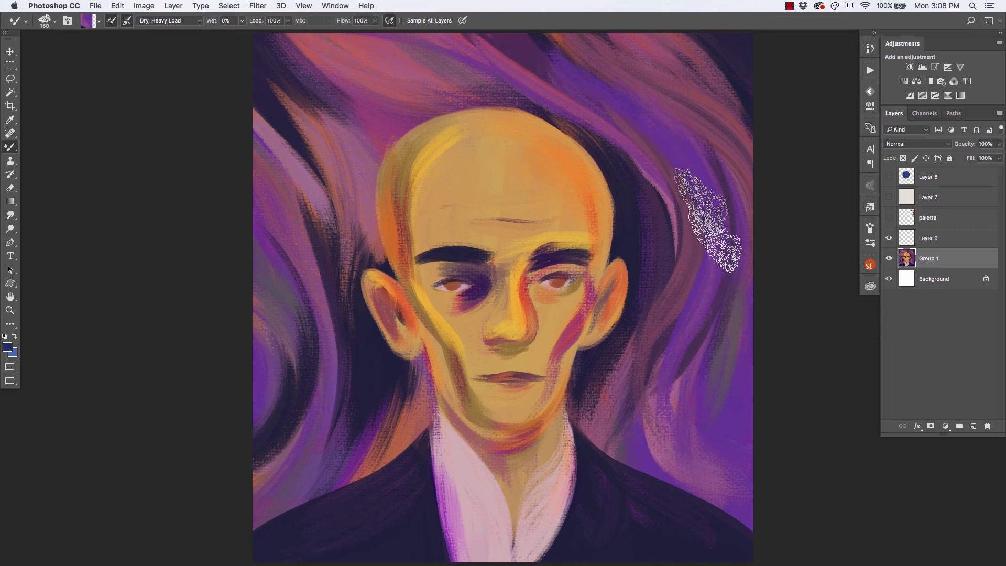
# - Sample dark paint beside the head and add dark and purple strokes curving from the right background up over the head
pyautogui.moveTo(389, 252); pyautogui.dragTo(381, 270)
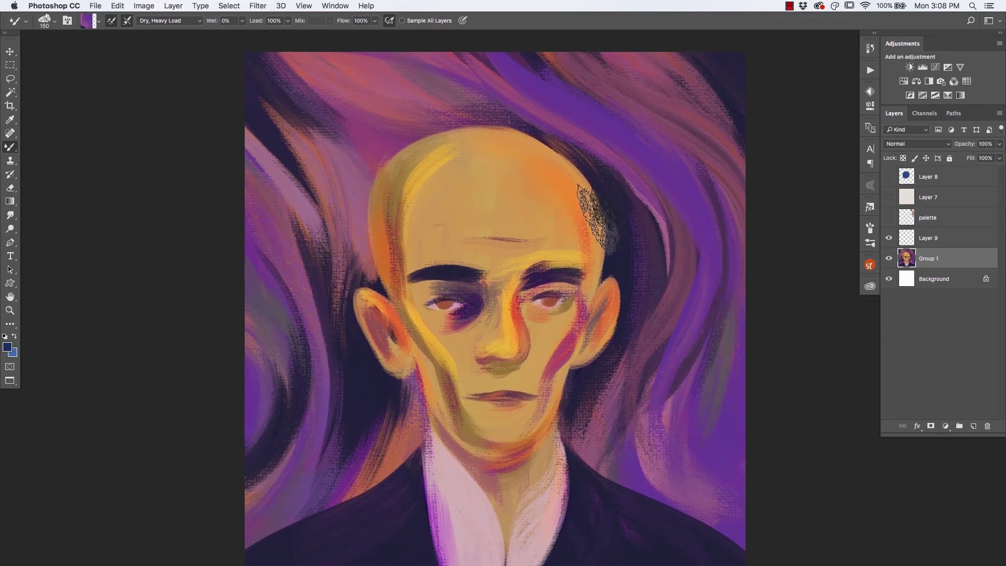
pyautogui.keyDown('alt'); pyautogui.click(659, 246); pyautogui.keyUp('alt')
pyautogui.moveTo(655, 269); pyautogui.dragTo(487, 63)
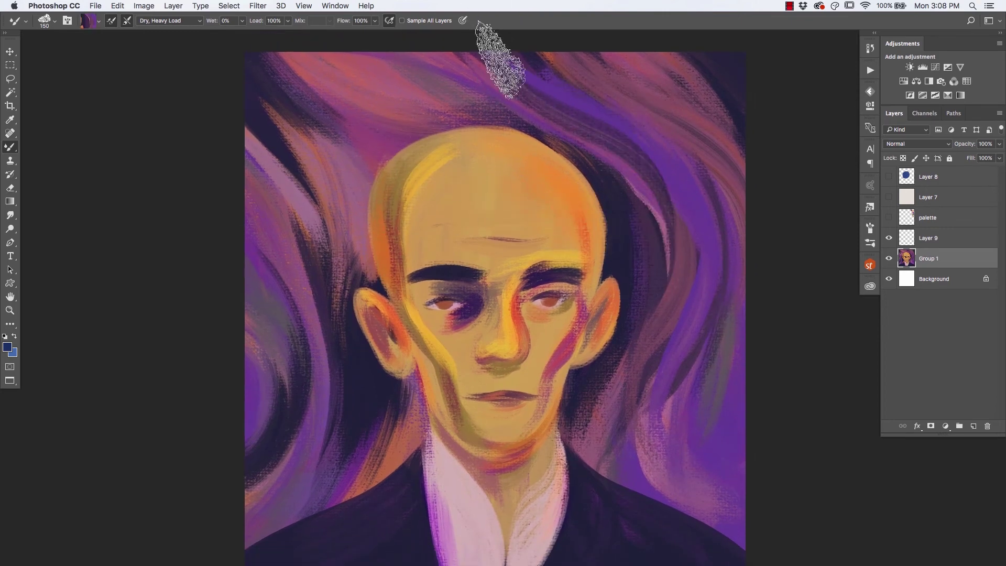
pyautogui.moveTo(672, 286)
pyautogui.mouseDown()
pyautogui.moveTo(640, 134)
pyautogui.moveTo(595, 101)
pyautogui.moveTo(617, 404)
pyautogui.moveTo(624, 319)
pyautogui.mouseUp()
pyautogui.keyDown('alt'); pyautogui.click(689, 339); pyautogui.keyUp('alt')
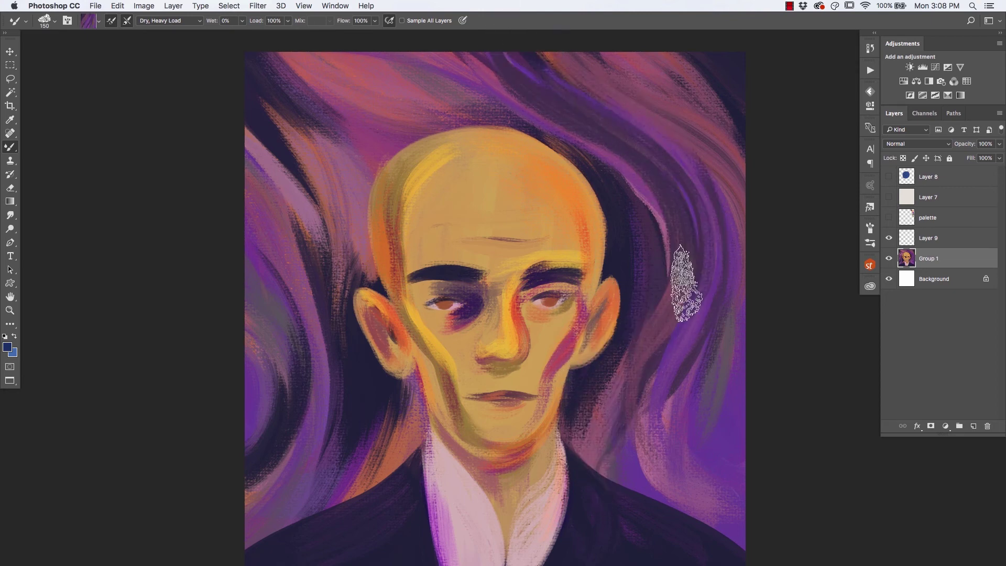
pyautogui.moveTo(616, 123)
pyautogui.mouseDown()
pyautogui.moveTo(517, 56)
pyautogui.moveTo(651, 146)
pyautogui.moveTo(523, 45)
pyautogui.moveTo(685, 167)
pyautogui.mouseUp()
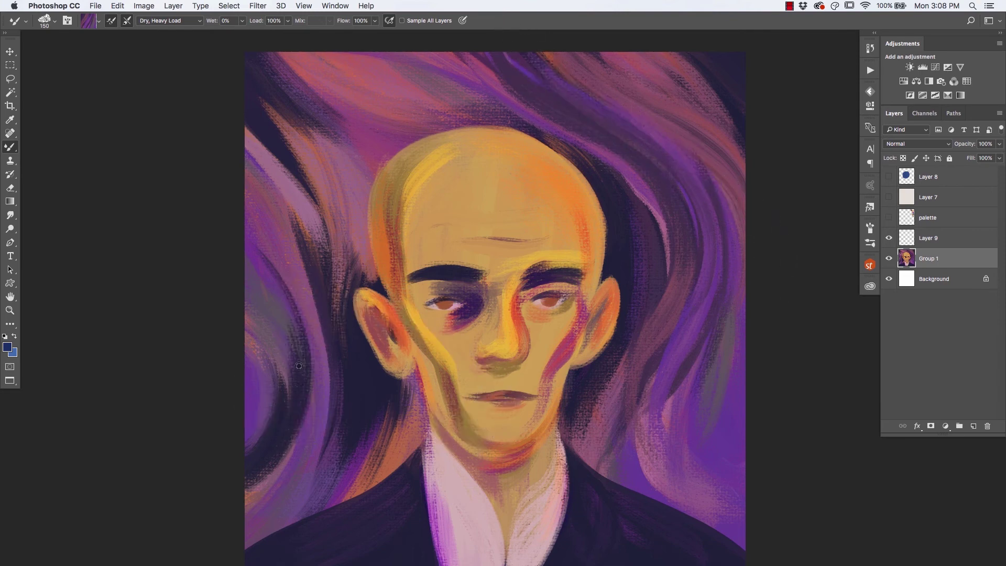
# - Paint curved dark, mauve and orange strokes through the background swirls left of the head
pyautogui.moveTo(266, 372)
pyautogui.mouseDown()
pyautogui.moveTo(265, 426)
pyautogui.moveTo(234, 243)
pyautogui.moveTo(246, 476)
pyautogui.moveTo(226, 202)
pyautogui.moveTo(256, 200)
pyautogui.moveTo(308, 397)
pyautogui.moveTo(265, 272)
pyautogui.moveTo(295, 427)
pyautogui.moveTo(314, 403)
pyautogui.moveTo(251, 235)
pyautogui.moveTo(322, 253)
pyautogui.moveTo(303, 281)
pyautogui.moveTo(321, 307)
pyautogui.moveTo(218, 148)
pyautogui.moveTo(324, 400)
pyautogui.moveTo(293, 173)
pyautogui.moveTo(258, 78)
pyautogui.moveTo(321, 314)
pyautogui.moveTo(299, 474)
pyautogui.moveTo(321, 265)
pyautogui.moveTo(231, 79)
pyautogui.moveTo(330, 348)
pyautogui.moveTo(250, 429)
pyautogui.moveTo(304, 280)
pyautogui.mouseUp()
pyautogui.moveTo(368, 435)
pyautogui.mouseDown()
pyautogui.moveTo(337, 460)
pyautogui.moveTo(274, 482)
pyautogui.moveTo(225, 225)
pyautogui.moveTo(293, 321)
pyautogui.moveTo(203, 512)
pyautogui.moveTo(292, 382)
pyautogui.moveTo(288, 415)
pyautogui.moveTo(233, 215)
pyautogui.moveTo(224, 471)
pyautogui.moveTo(261, 346)
pyautogui.moveTo(247, 426)
pyautogui.moveTo(225, 238)
pyautogui.moveTo(253, 426)
pyautogui.moveTo(154, 219)
pyautogui.mouseUp()
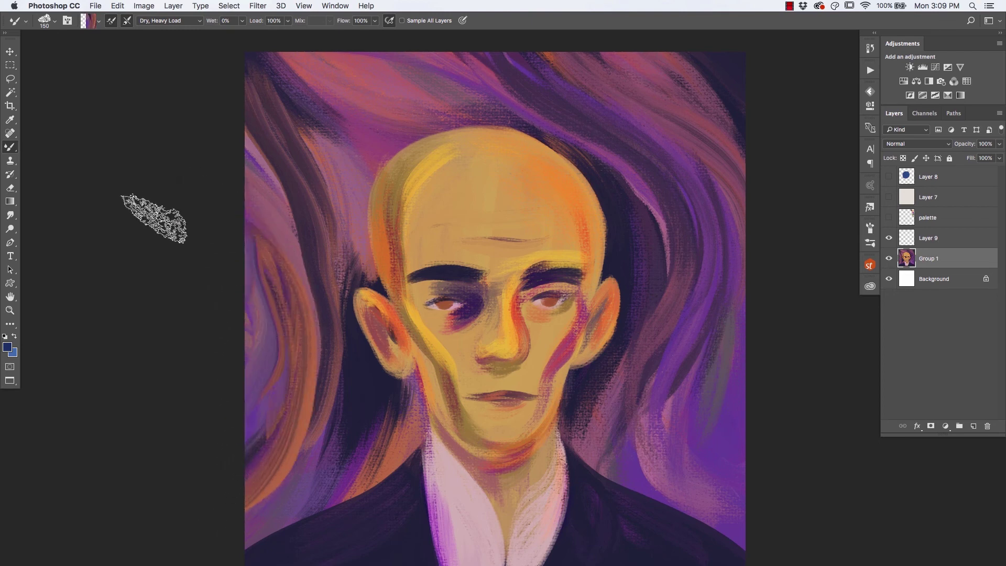
# - Sample orange from the forehead's right side, paint it across the upper left forehead and blend it with brush size 90
pyautogui.scroll(-3, 341, 287)
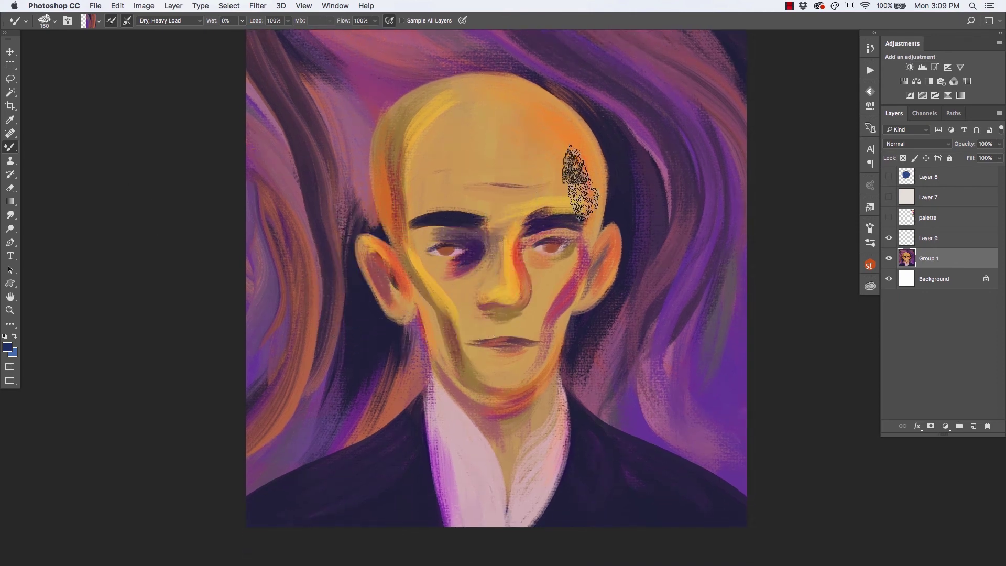
pyautogui.keyDown('alt'); pyautogui.click(565, 145); pyautogui.keyUp('alt')
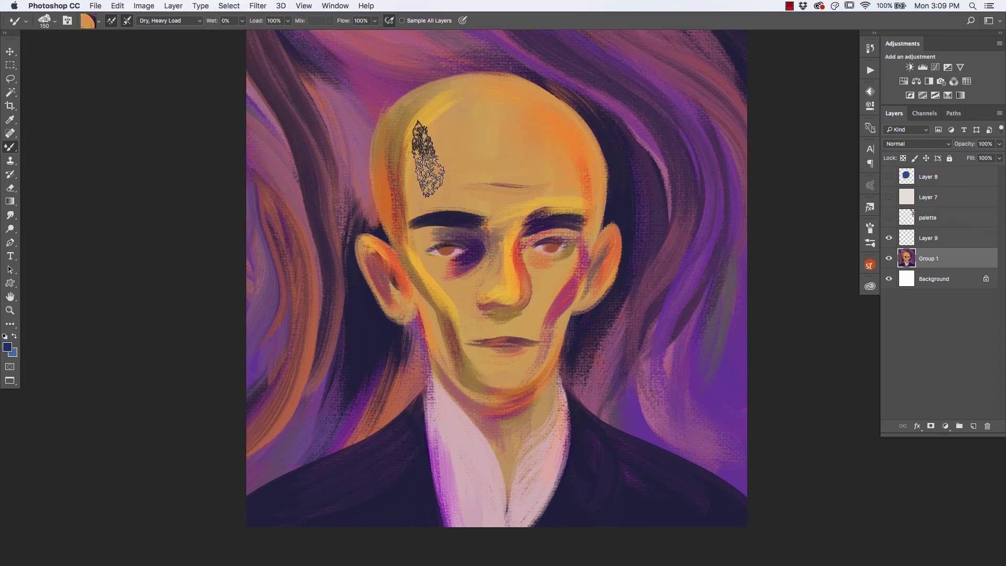
pyautogui.moveTo(449, 126)
pyautogui.mouseDown()
pyautogui.moveTo(420, 199)
pyautogui.moveTo(466, 100)
pyautogui.moveTo(420, 142)
pyautogui.moveTo(416, 156)
pyautogui.moveTo(460, 100)
pyautogui.moveTo(410, 190)
pyautogui.mouseUp()
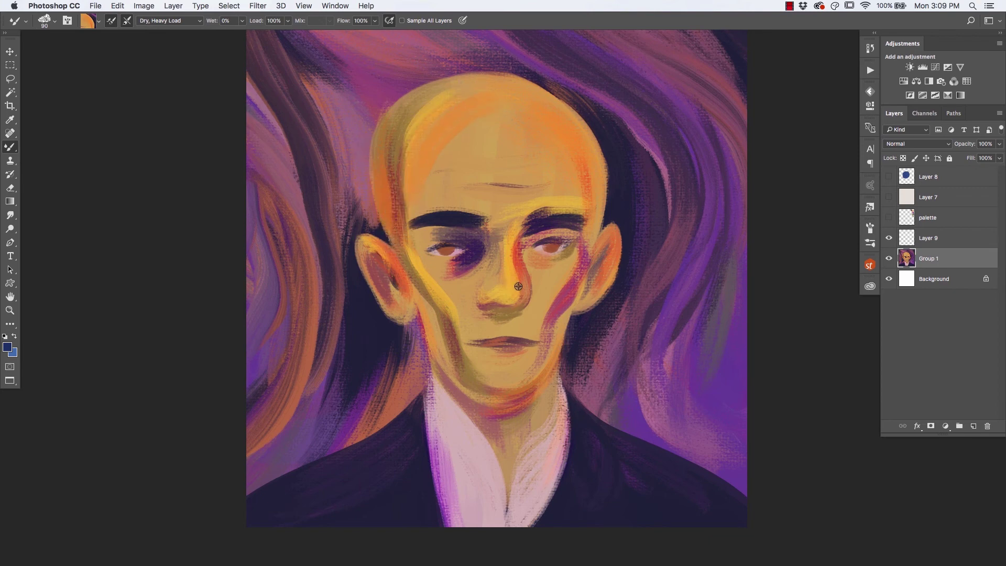
pyautogui.moveTo(460, 122)
pyautogui.mouseDown()
pyautogui.moveTo(422, 186)
pyautogui.moveTo(423, 162)
pyautogui.moveTo(488, 100)
pyautogui.moveTo(423, 165)
pyautogui.moveTo(450, 118)
pyautogui.moveTo(469, 105)
pyautogui.moveTo(412, 204)
pyautogui.moveTo(440, 113)
pyautogui.moveTo(423, 186)
pyautogui.moveTo(498, 104)
pyautogui.moveTo(400, 152)
pyautogui.mouseUp()
pyautogui.moveTo(508, 117)
pyautogui.mouseDown()
pyautogui.moveTo(461, 135)
pyautogui.moveTo(429, 184)
pyautogui.moveTo(497, 123)
pyautogui.moveTo(474, 126)
pyautogui.mouseUp()
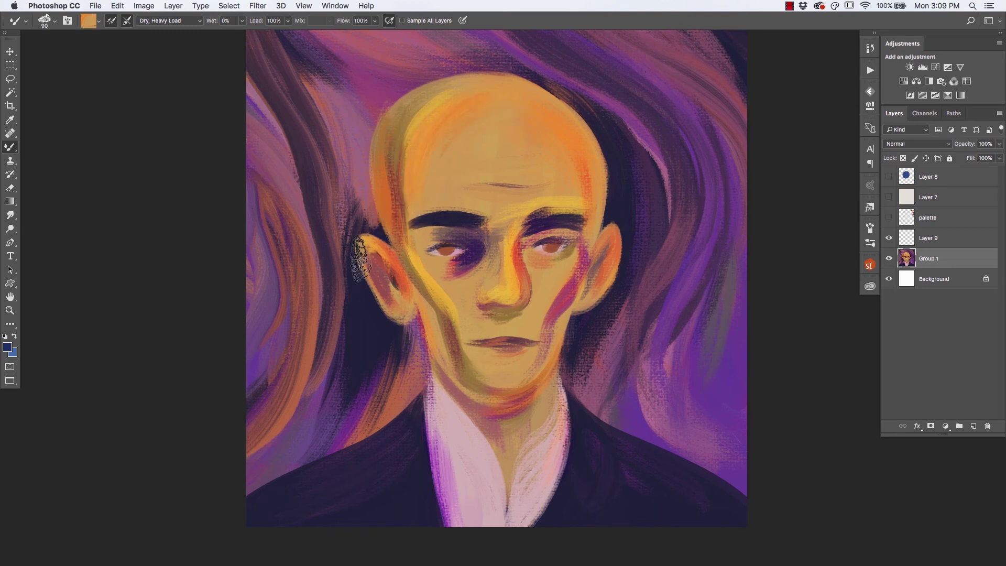
# - Refine the cheek and nose shading with brush size 90, and paint more strokes into the left background swirls at size 125
pyautogui.moveTo(563, 325); pyautogui.dragTo(569, 269)
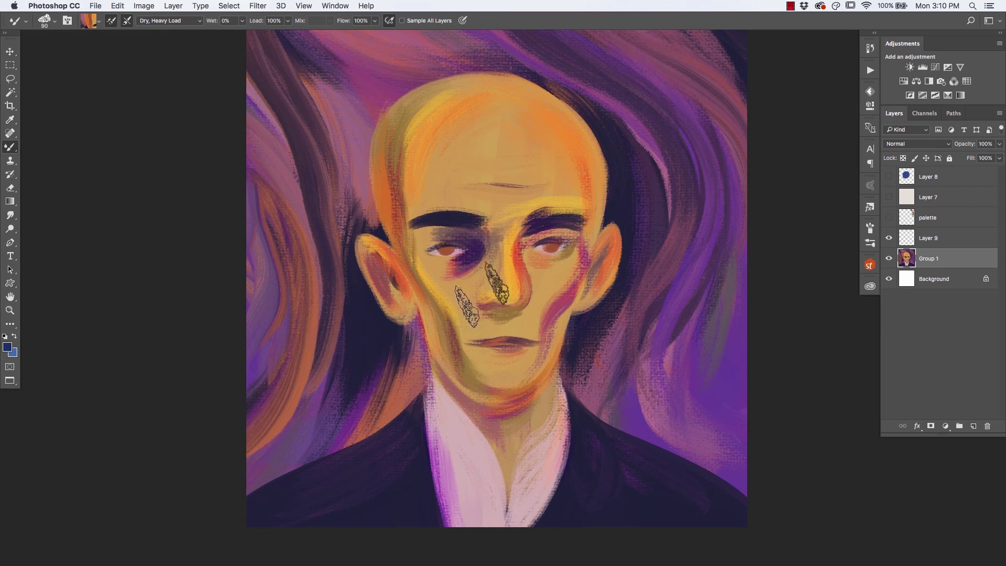
pyautogui.moveTo(526, 275); pyautogui.dragTo(507, 301)
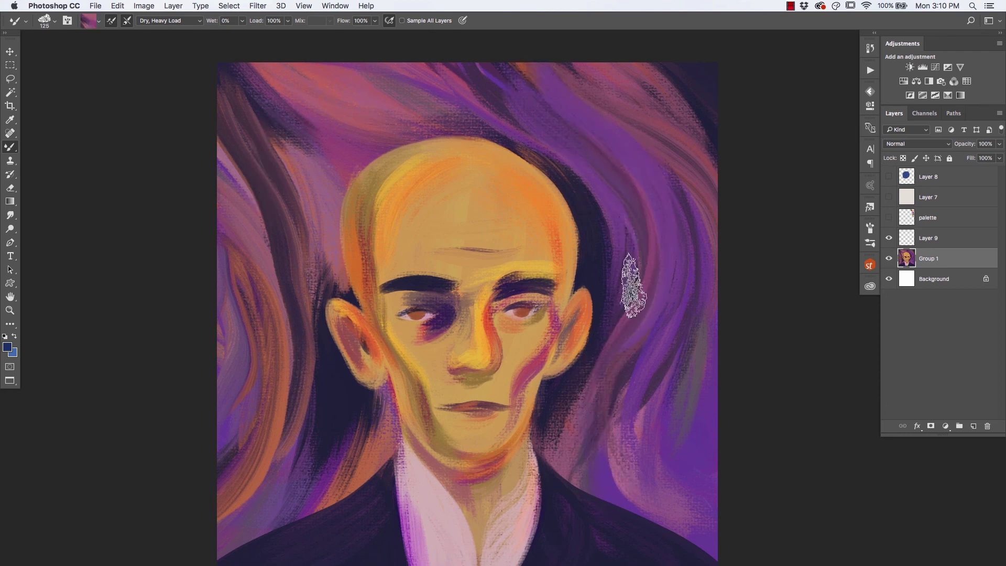
pyautogui.moveTo(196, 407)
pyautogui.mouseDown()
pyautogui.moveTo(240, 351)
pyautogui.moveTo(276, 371)
pyautogui.mouseUp()
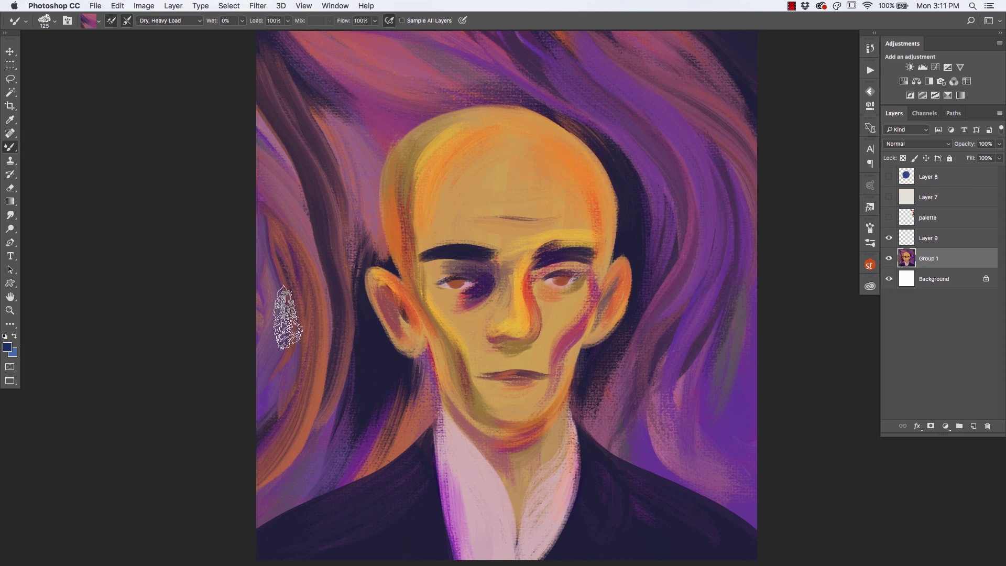
pyautogui.scroll(-1, 270, 448)
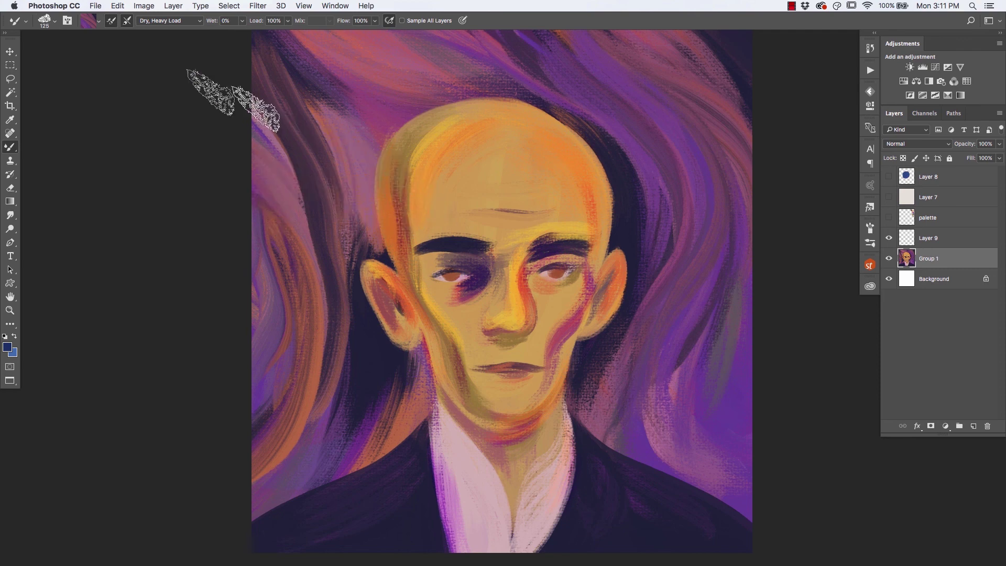
# - Choose the MUNCH - Short Flat Blender preset and blend the background strokes on both sides of the head
pyautogui.click(25, 22)
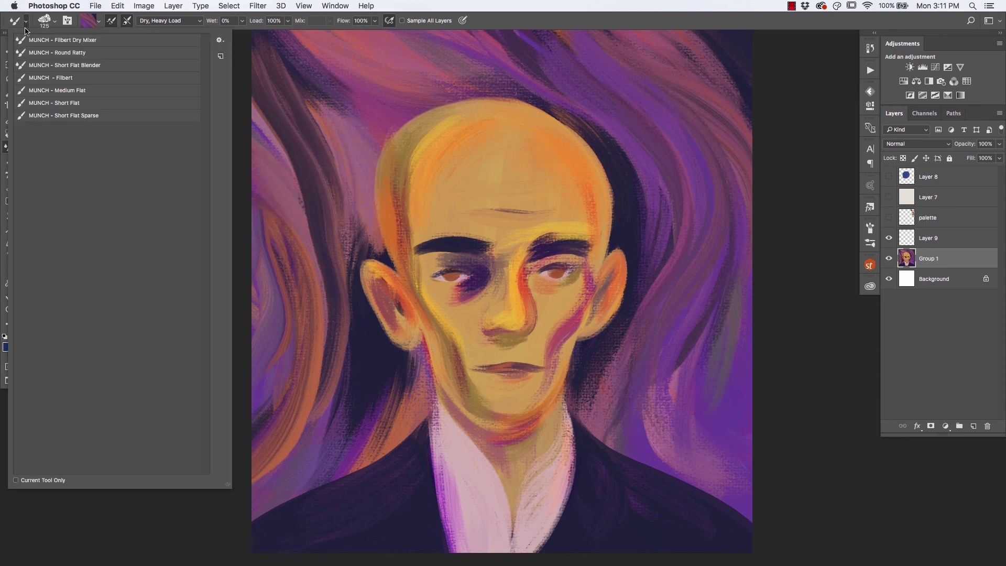
pyautogui.click(39, 66)
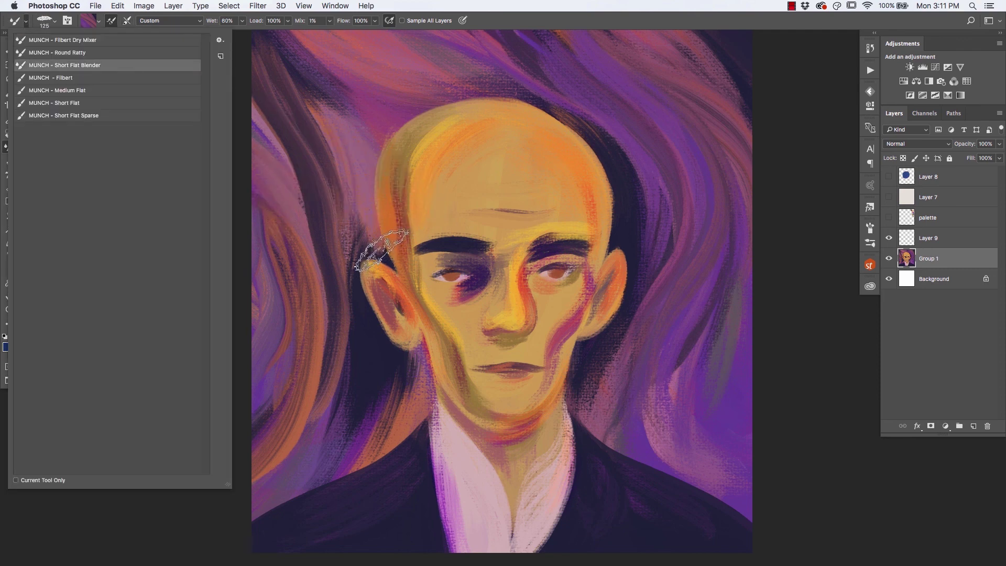
pyautogui.click(380, 241)
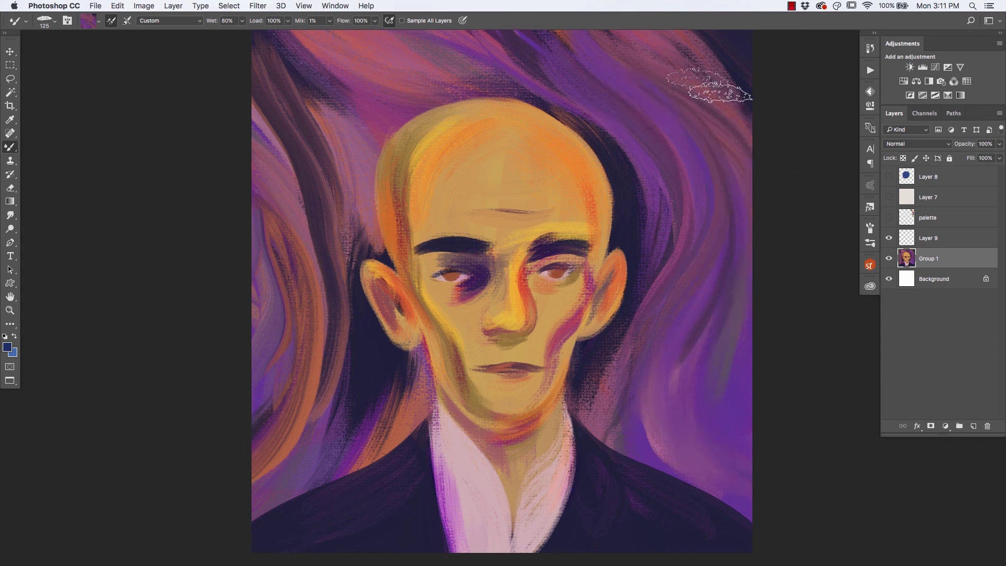
pyautogui.moveTo(613, 419)
pyautogui.mouseDown()
pyautogui.moveTo(605, 344)
pyautogui.moveTo(620, 351)
pyautogui.mouseUp()
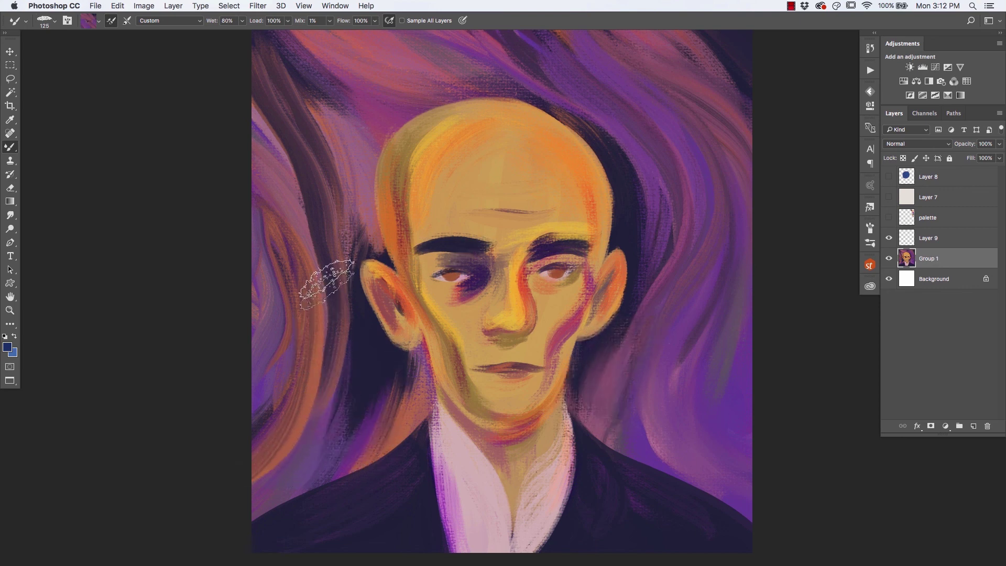
pyautogui.moveTo(293, 105); pyautogui.dragTo(321, 141)
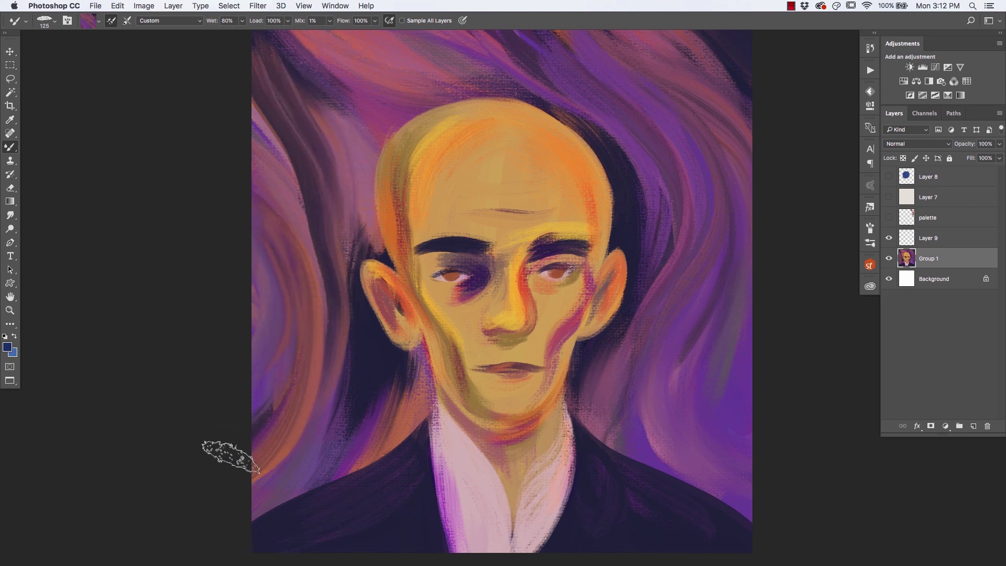
# - Blend the left background's edge, and rework its swirls with sampled paint using the MUNCH - Filbert Dry Mixer preset
pyautogui.moveTo(270, 194); pyautogui.dragTo(265, 152)
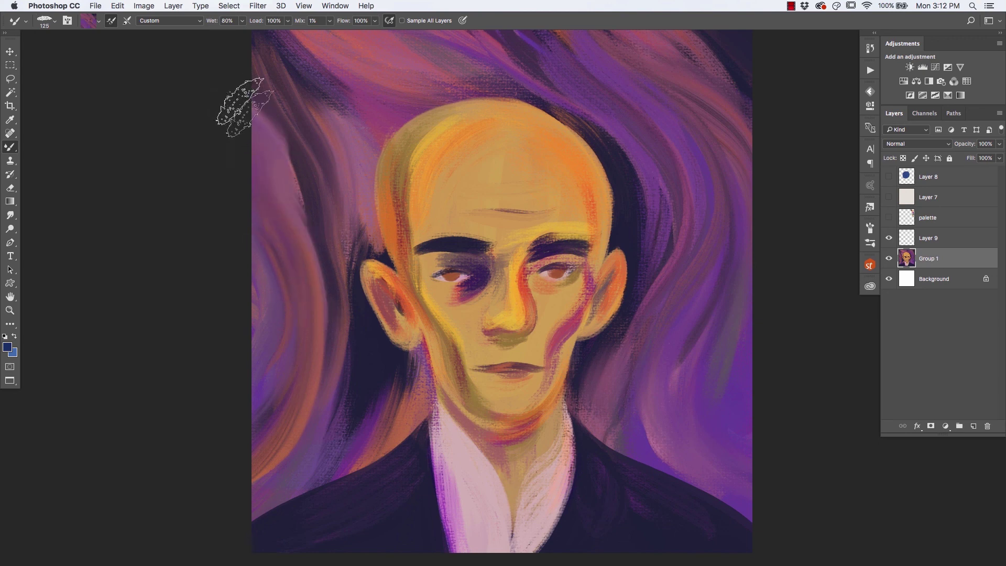
pyautogui.click(25, 21)
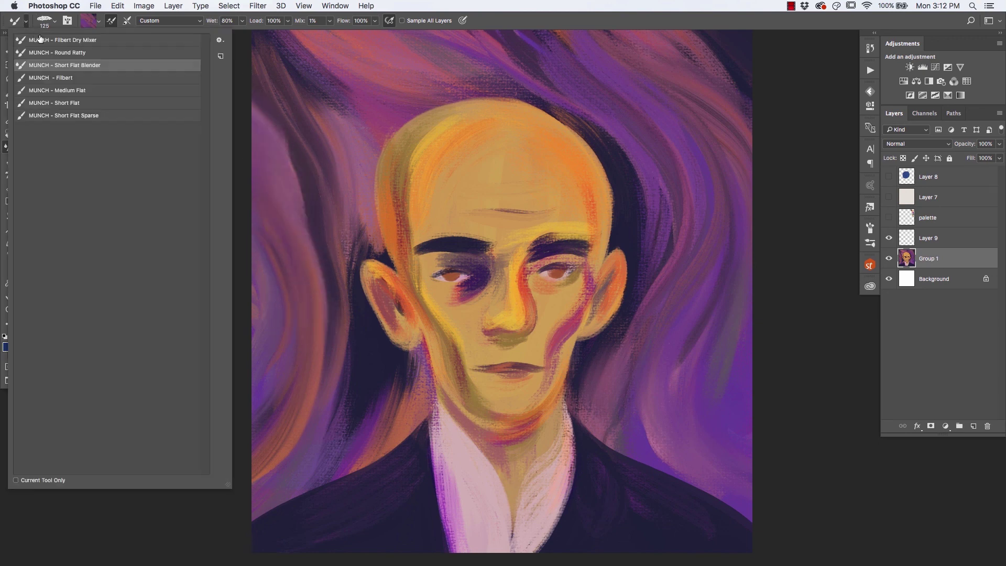
pyautogui.click(42, 40)
pyautogui.click(290, 295)
pyautogui.keyDown('alt'); pyautogui.click(273, 386); pyautogui.keyUp('alt')
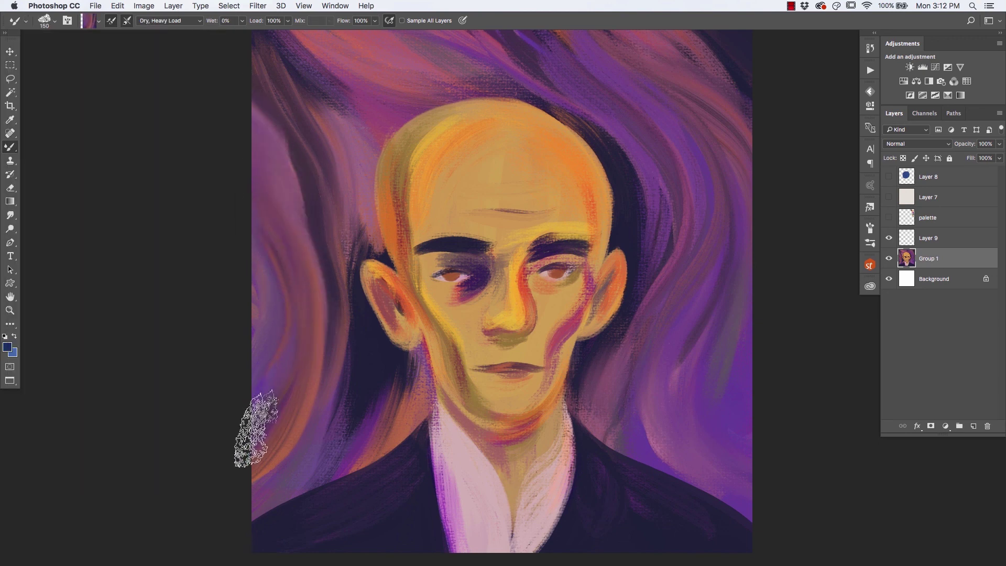
# - Paint long curved purple and dark strokes through the background swirls right of the head, and sample purple there for more strokes
pyautogui.press('super+minus')
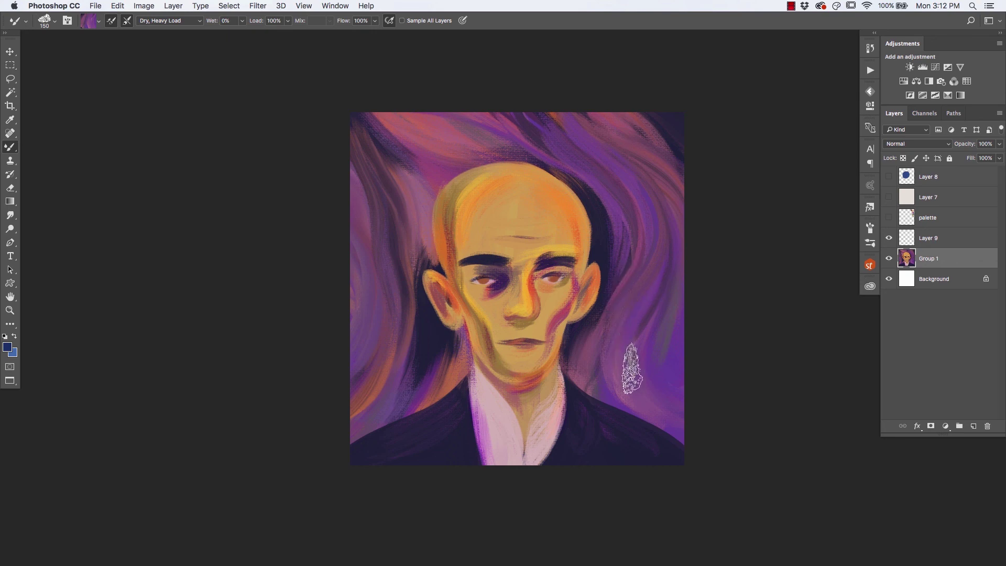
pyautogui.moveTo(626, 359); pyautogui.dragTo(656, 259)
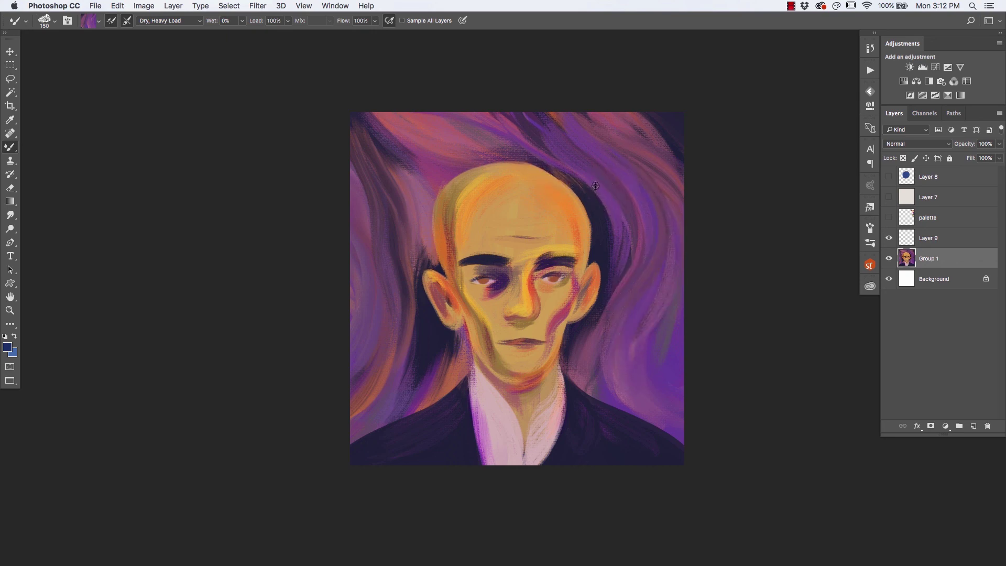
pyautogui.moveTo(658, 291)
pyautogui.mouseDown()
pyautogui.moveTo(638, 361)
pyautogui.moveTo(679, 408)
pyautogui.mouseUp()
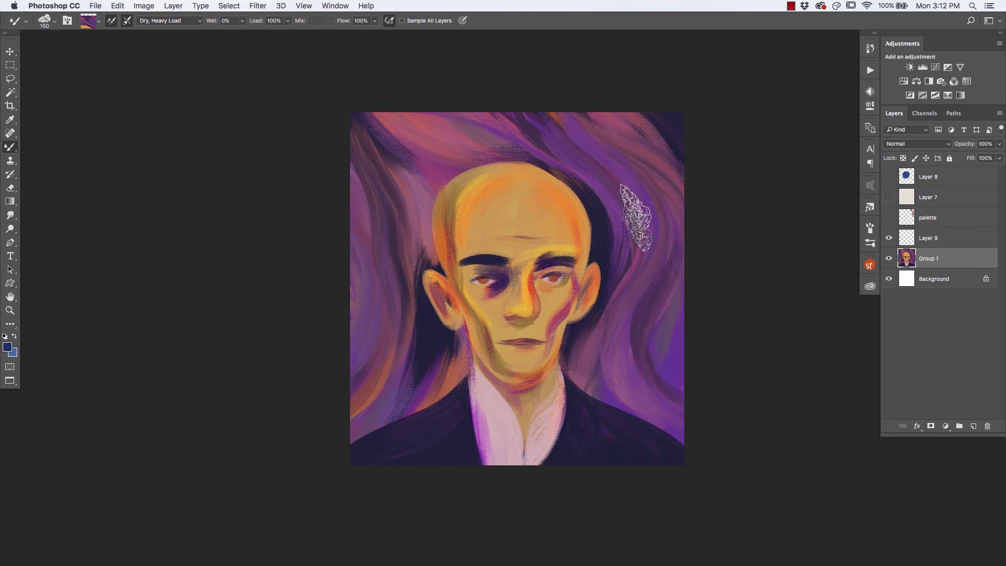
pyautogui.keyDown('alt'); pyautogui.click(669, 360); pyautogui.keyUp('alt')
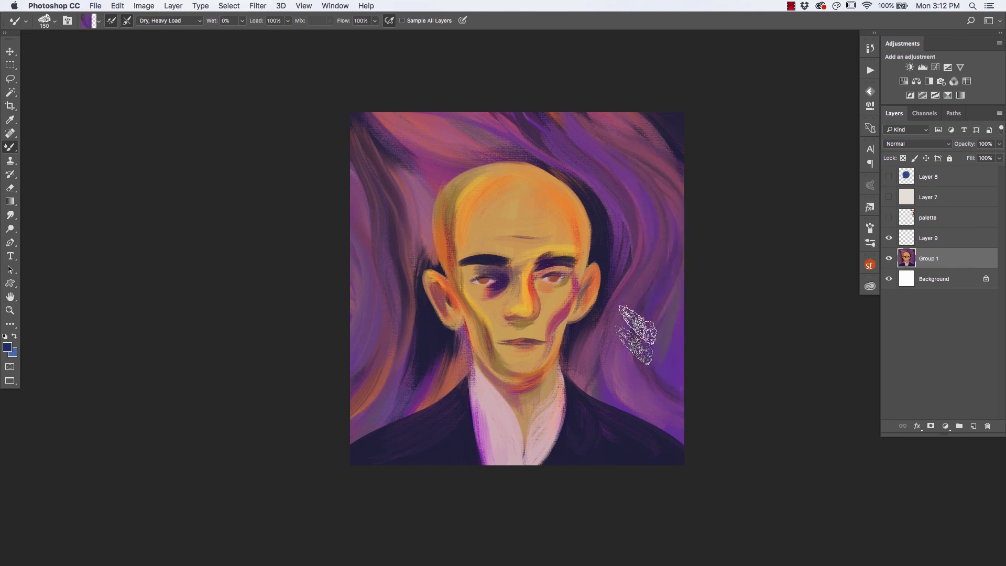